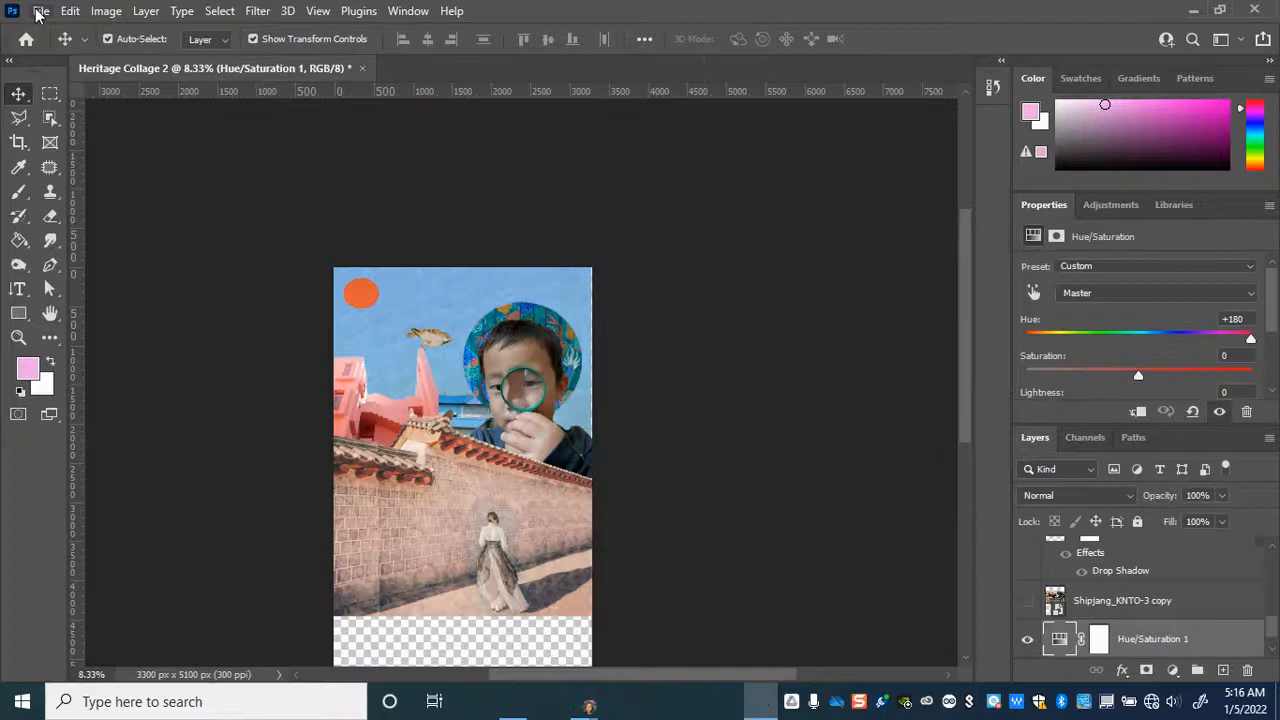
pyautogui.click(38, 12)
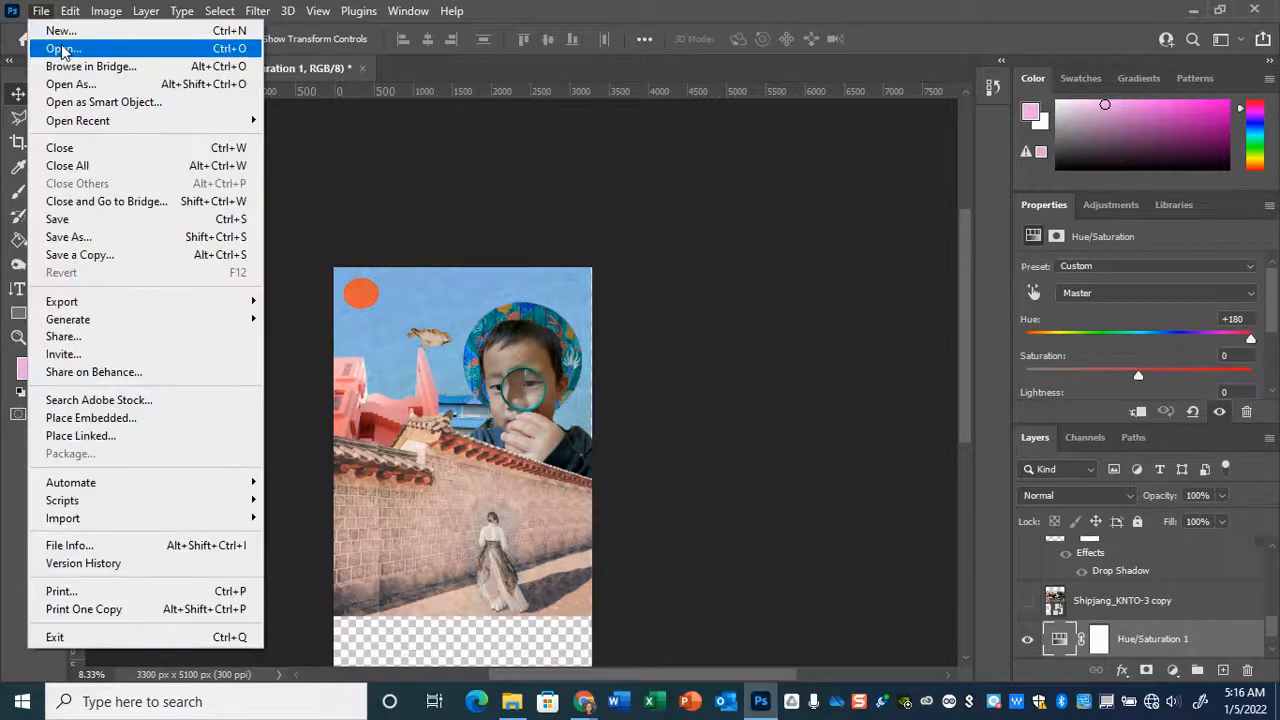
pyautogui.click(62, 49)
pyautogui.scroll(-10, 829, 349)
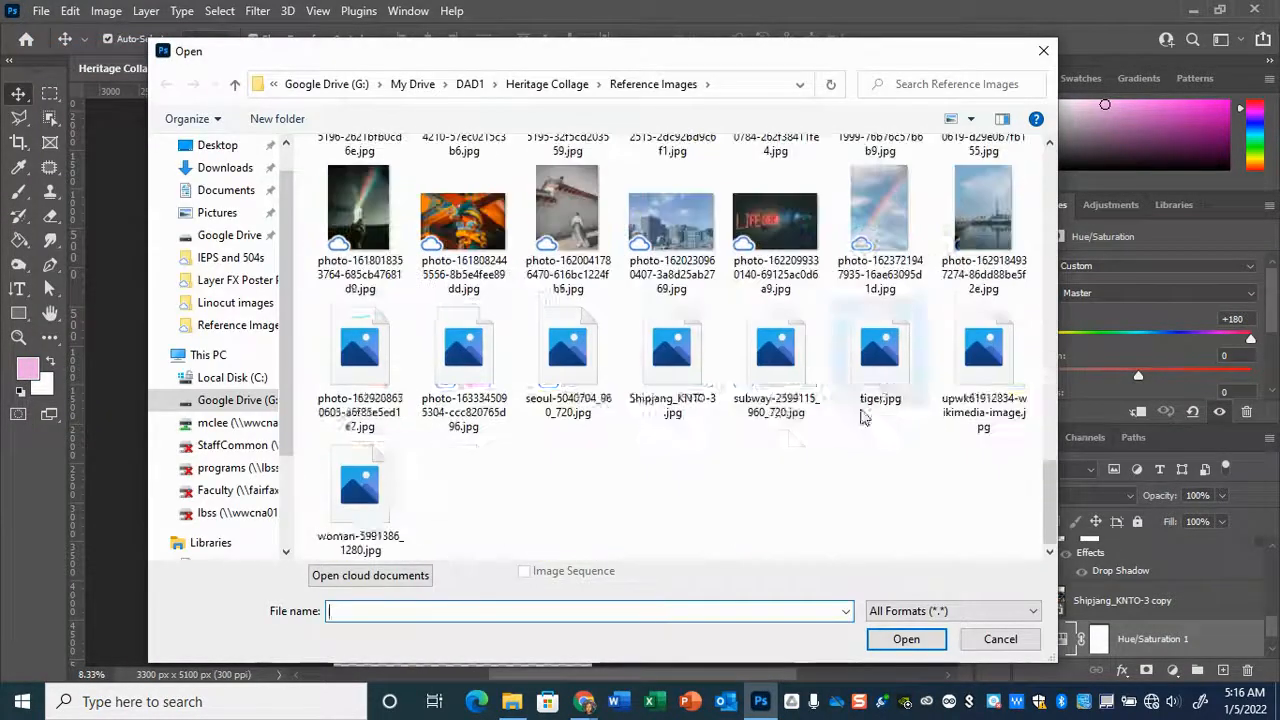
pyautogui.doubleClick(900, 226)
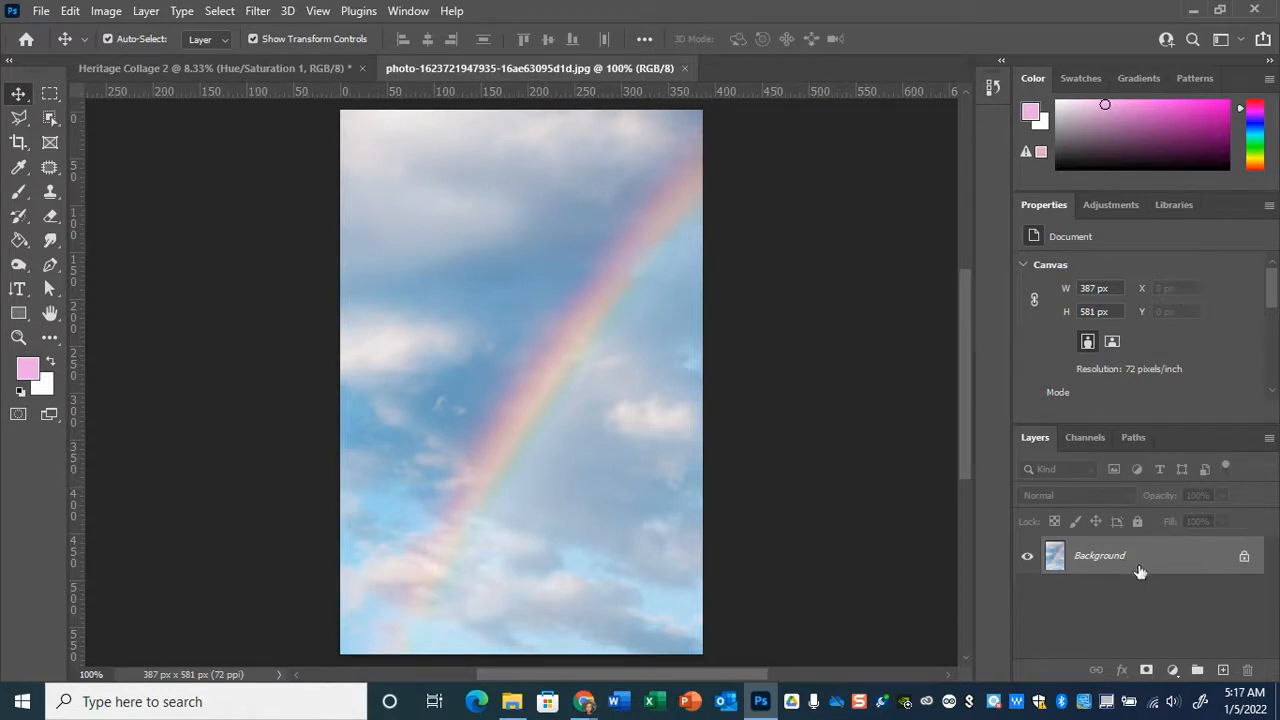
# Convert the locked background into a regular layer named rainbow
pyautogui.click(1243, 557)
pyautogui.doubleClick(1171, 570)
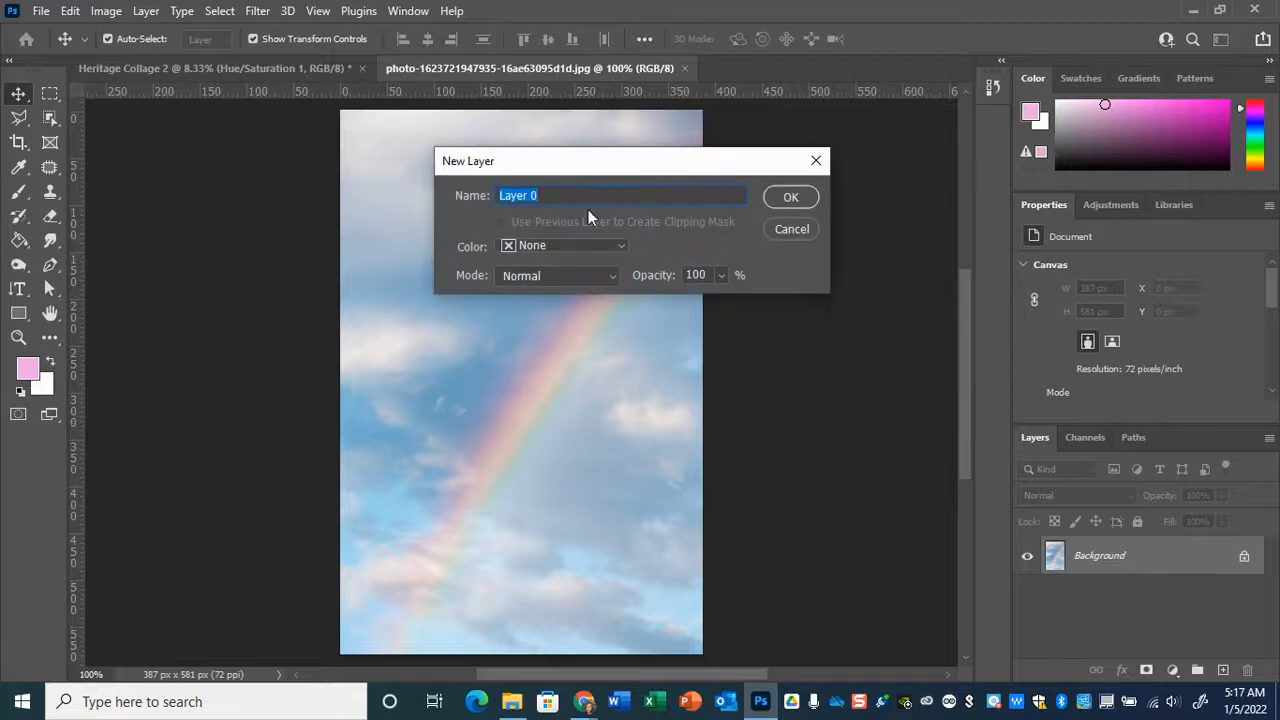
pyautogui.write('rainbow')
pyautogui.press('Return')
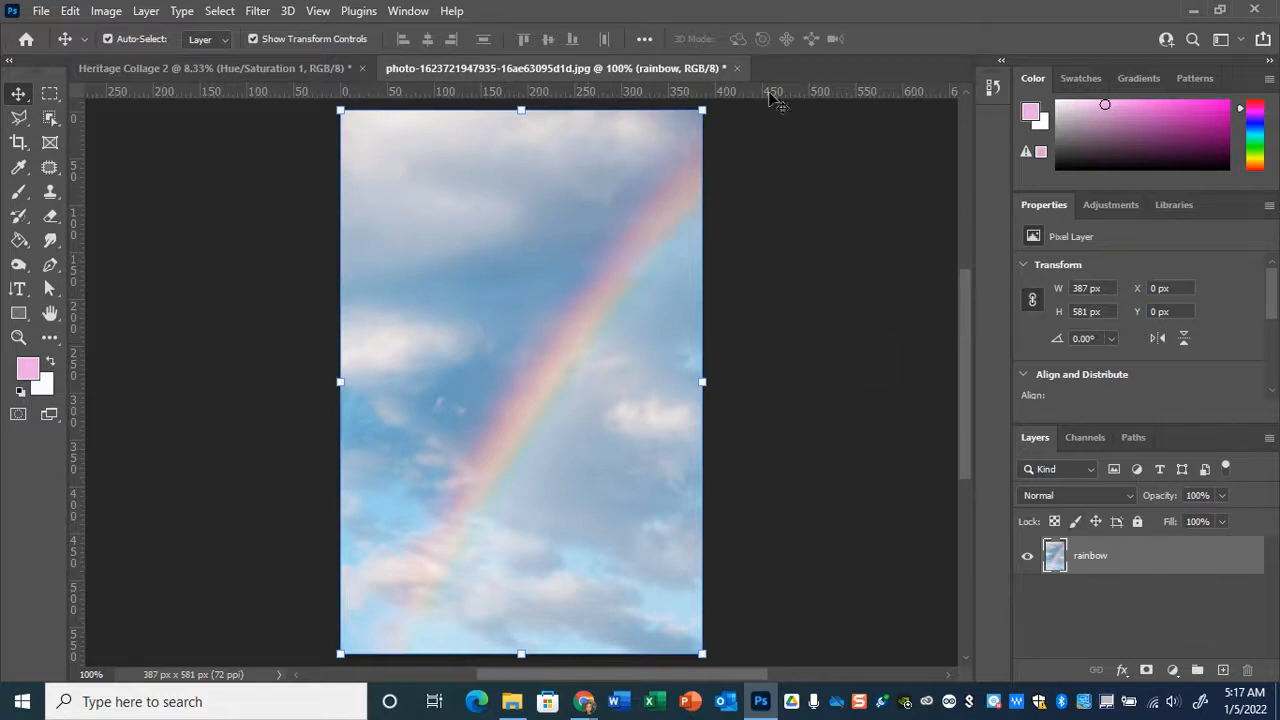
# Flip the rainbow layer horizontally and deselect it
pyautogui.click(72, 12)
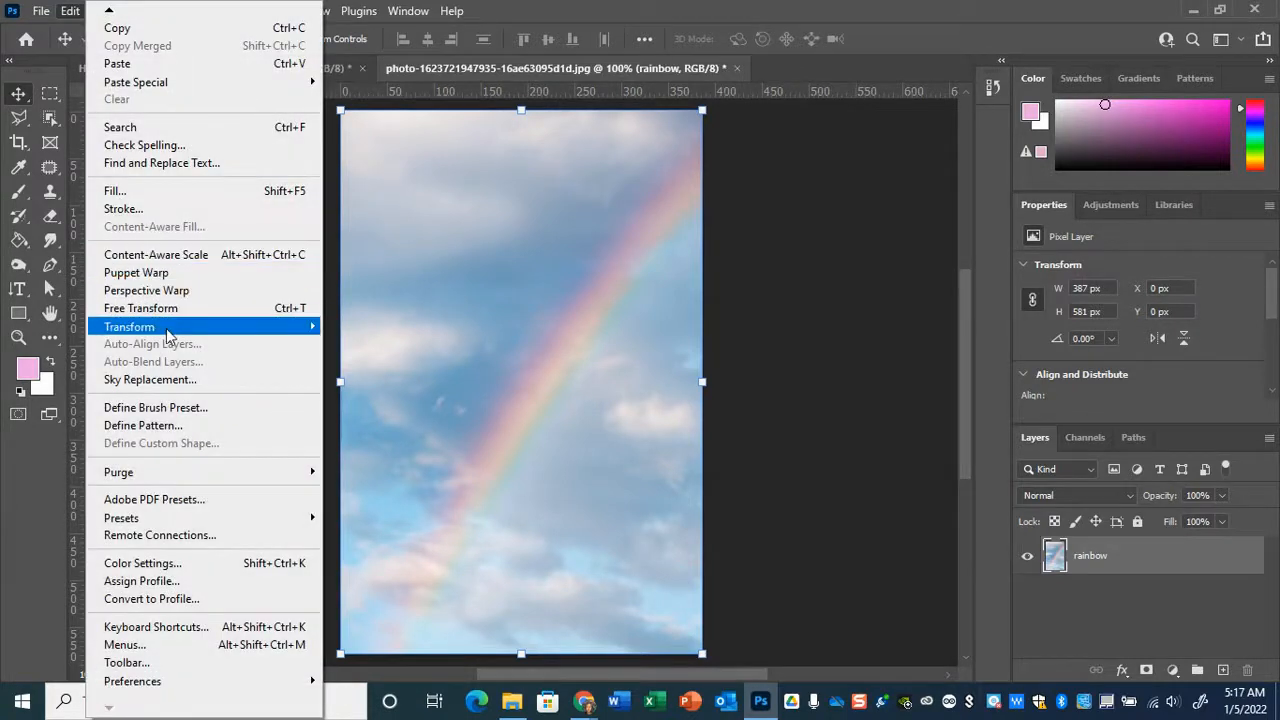
pyautogui.moveTo(170, 330)
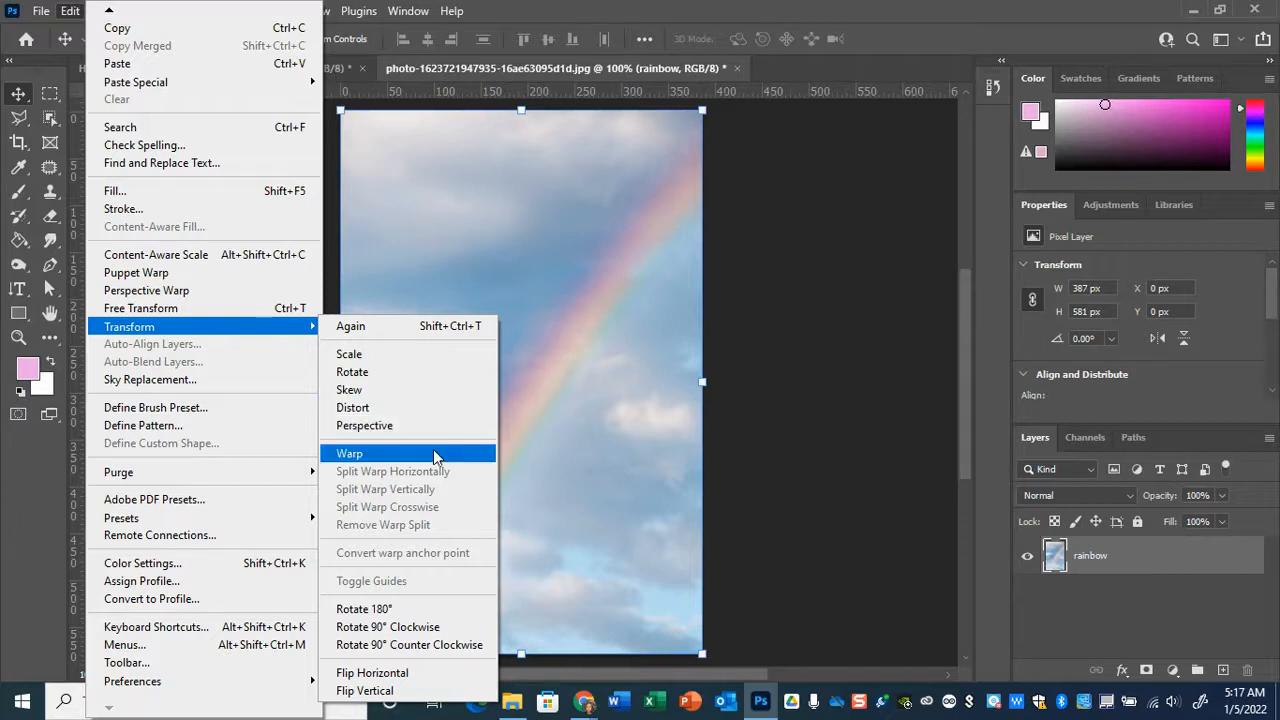
pyautogui.click(418, 674)
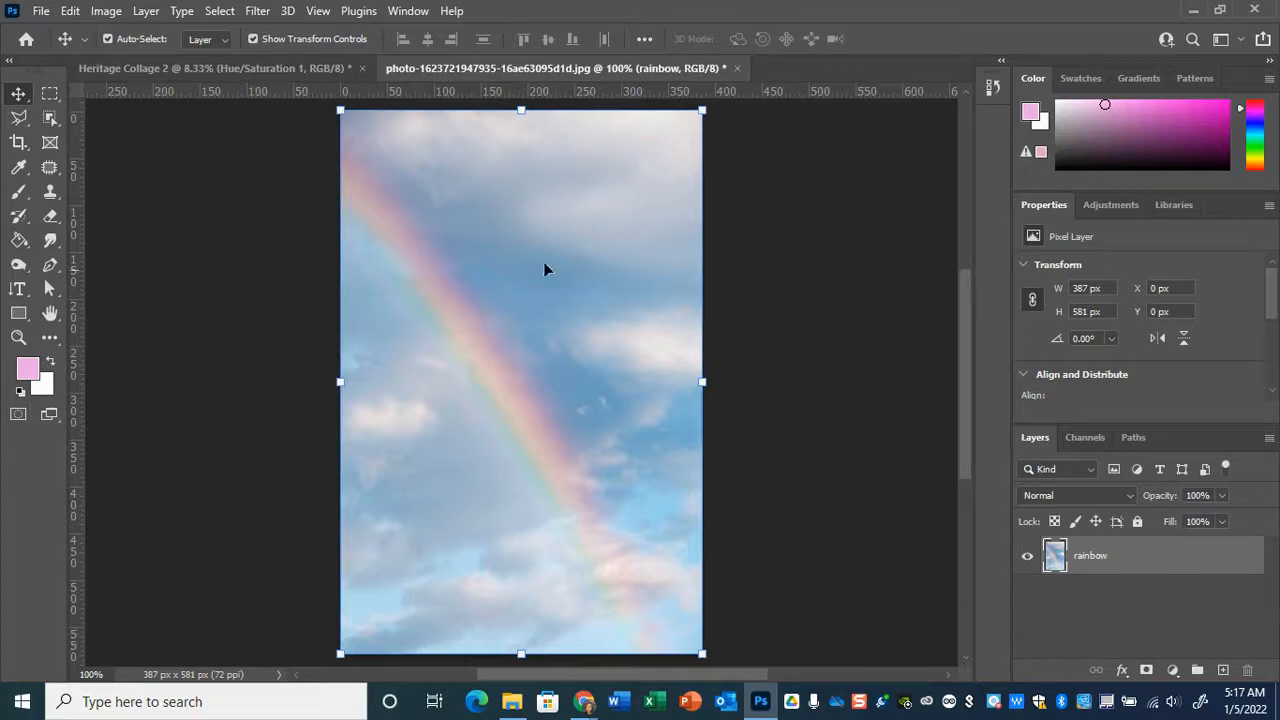
pyautogui.click(222, 215)
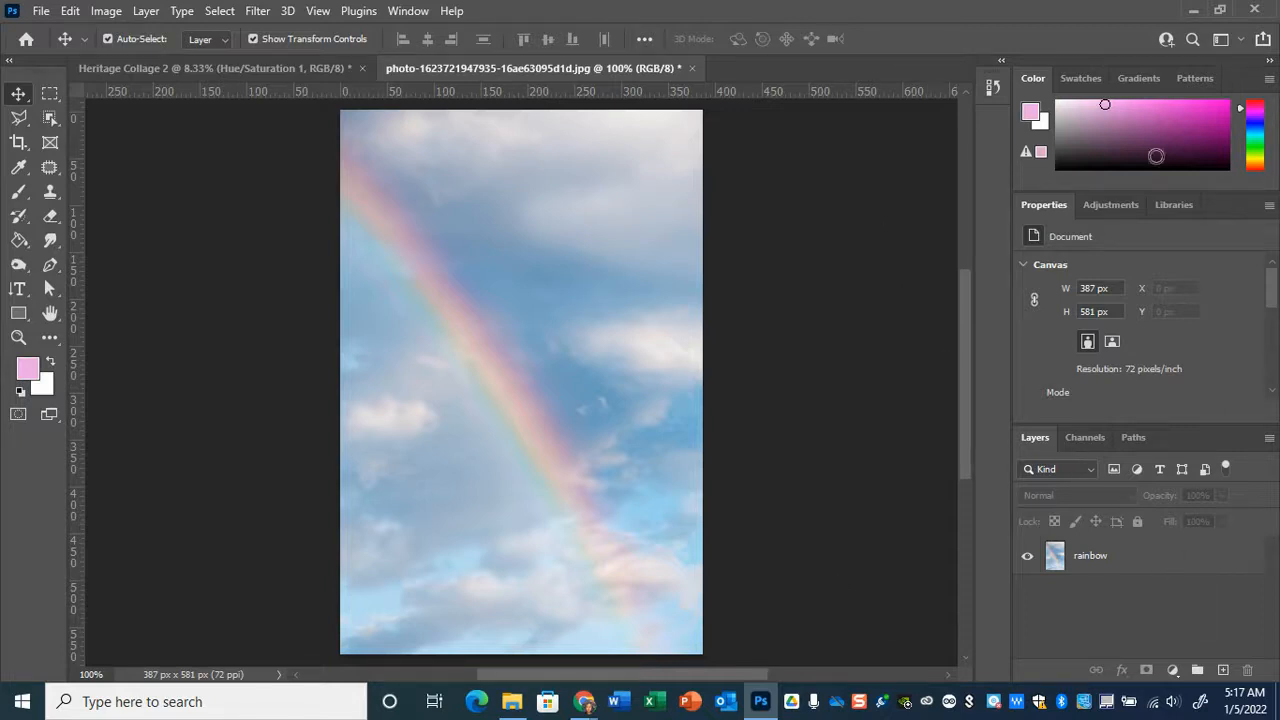
# Place flowers-1476517_960_720.jpg as an embedded image over the rainbow and enlarge it to about 182%
pyautogui.click(42, 12)
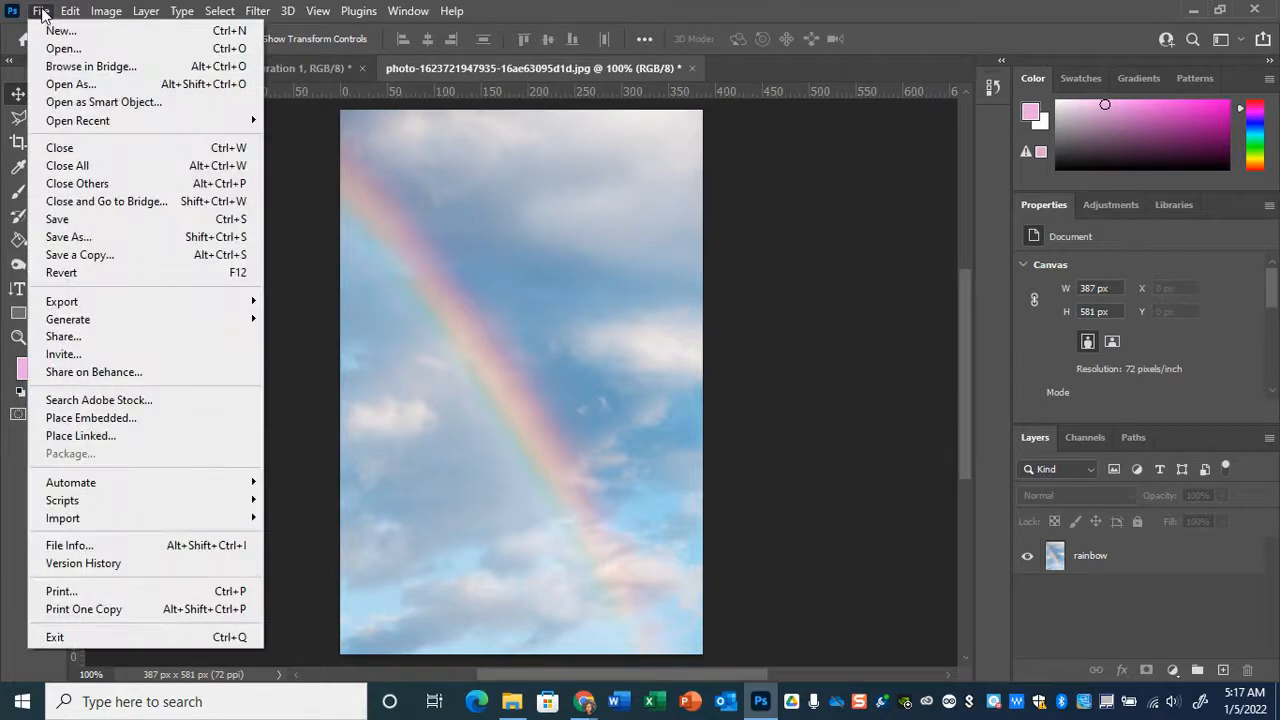
pyautogui.click(100, 418)
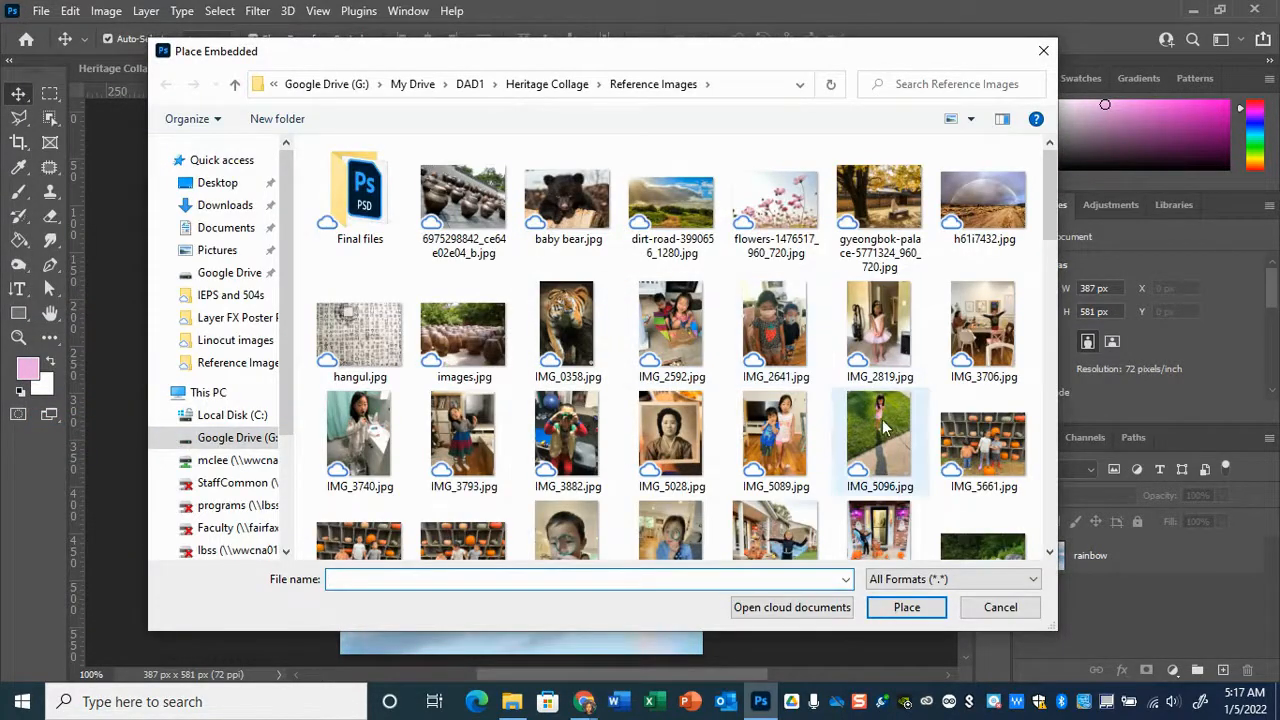
pyautogui.click(778, 211)
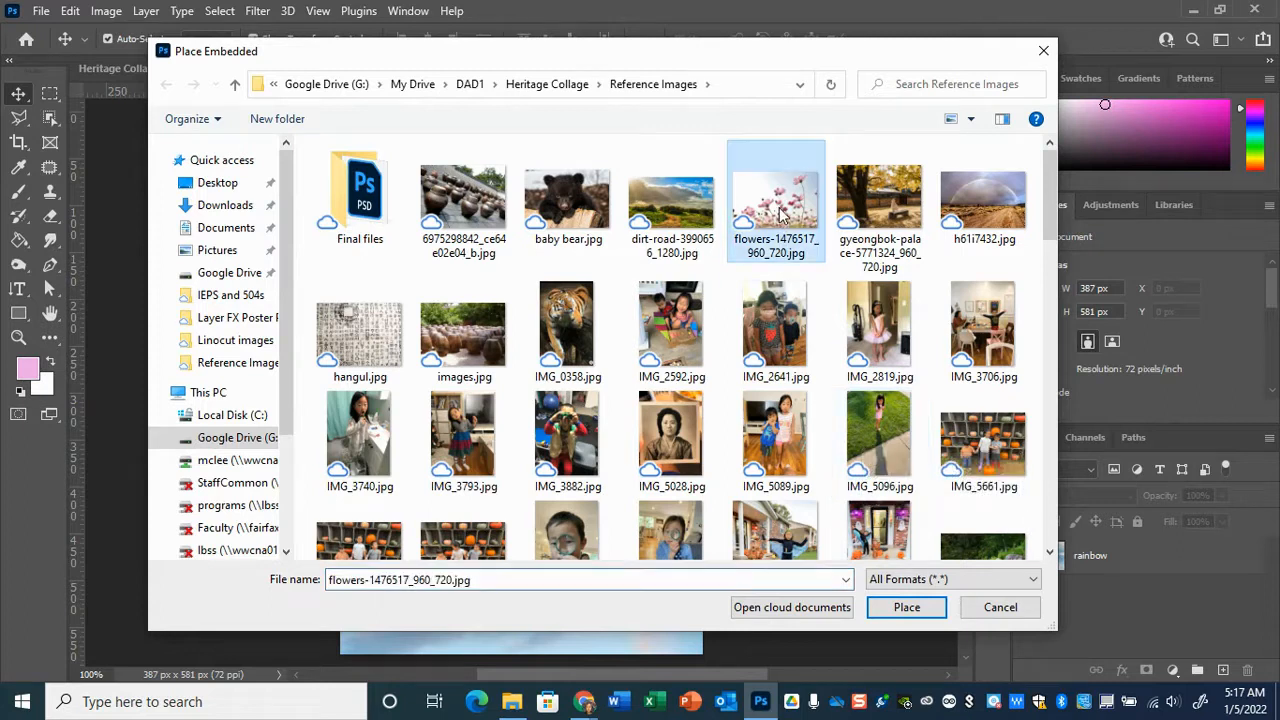
pyautogui.click(906, 607)
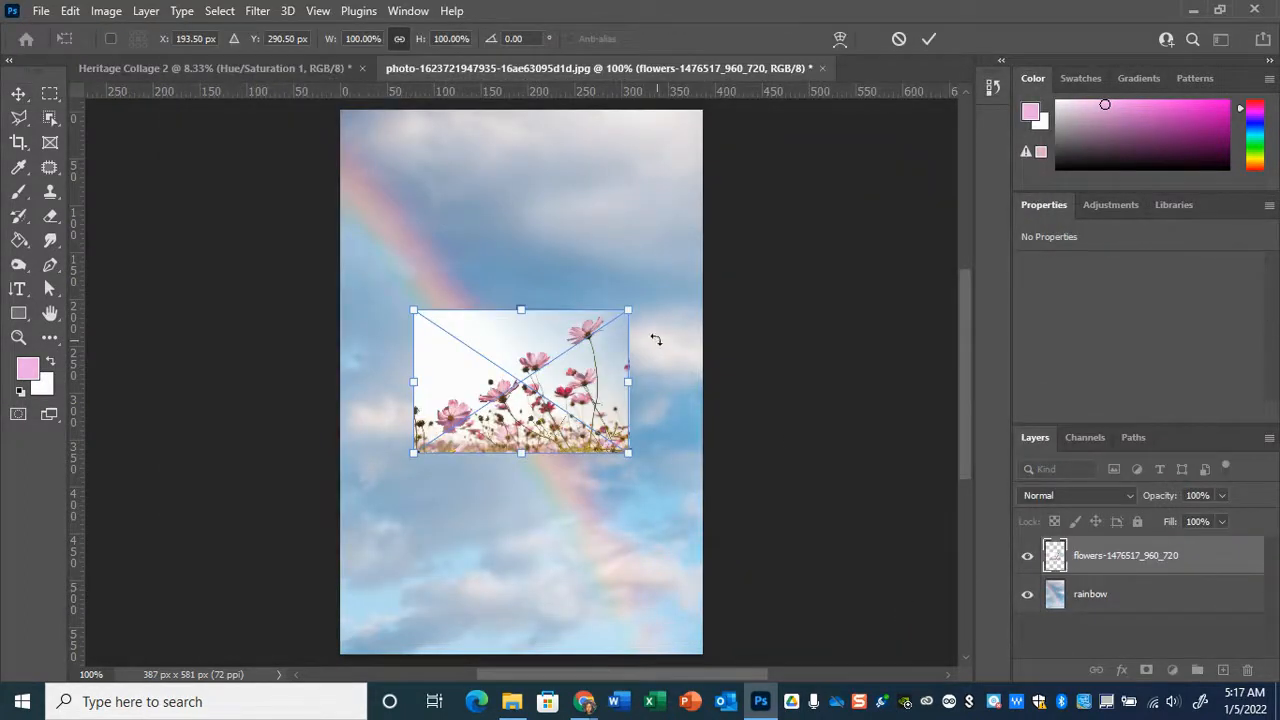
pyautogui.moveTo(628, 310); pyautogui.dragTo(553, 316)
pyautogui.moveTo(631, 242); pyautogui.dragTo(706, 201)
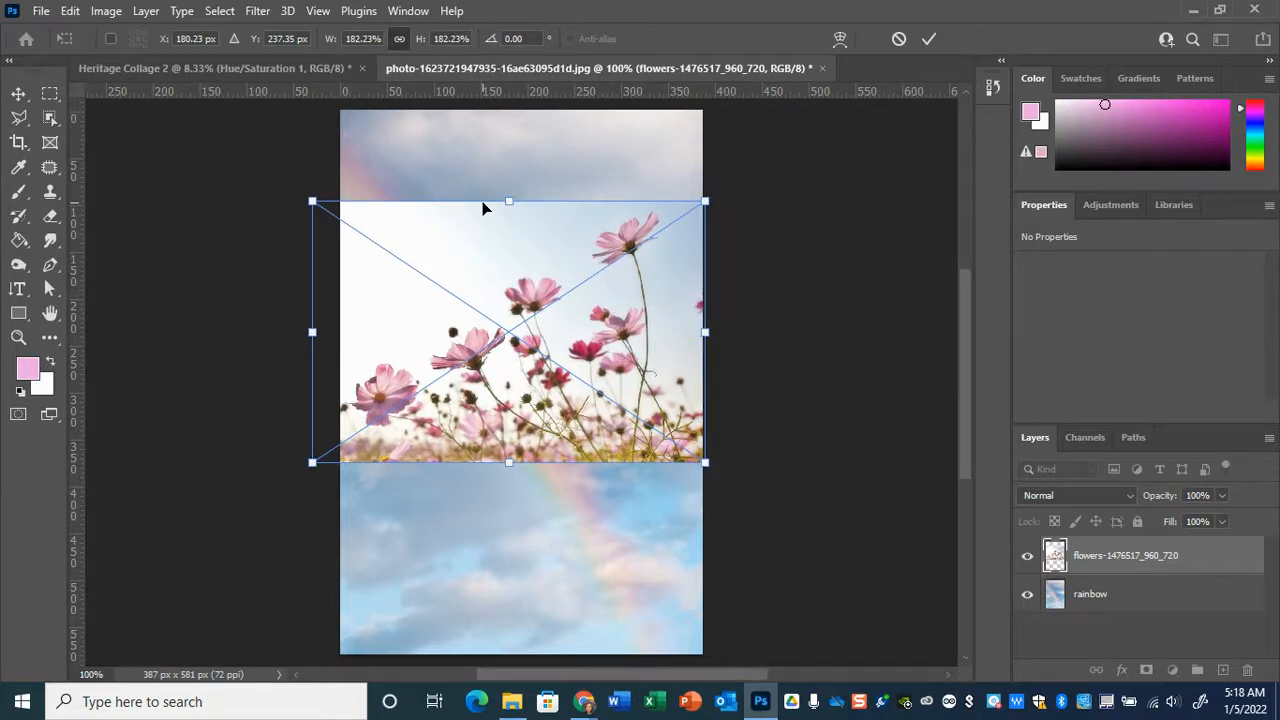
pyautogui.press('Return')
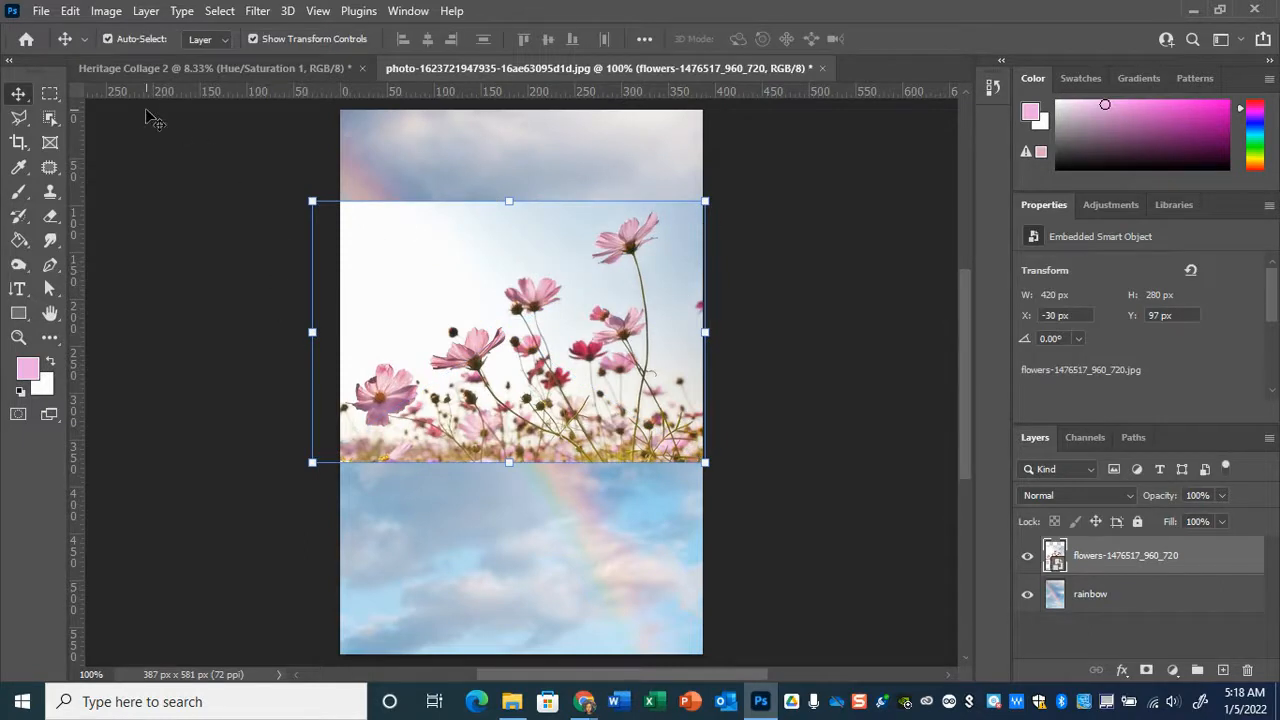
# Rotate the whole image 90° clockwise into landscape orientation
pyautogui.click(97, 15)
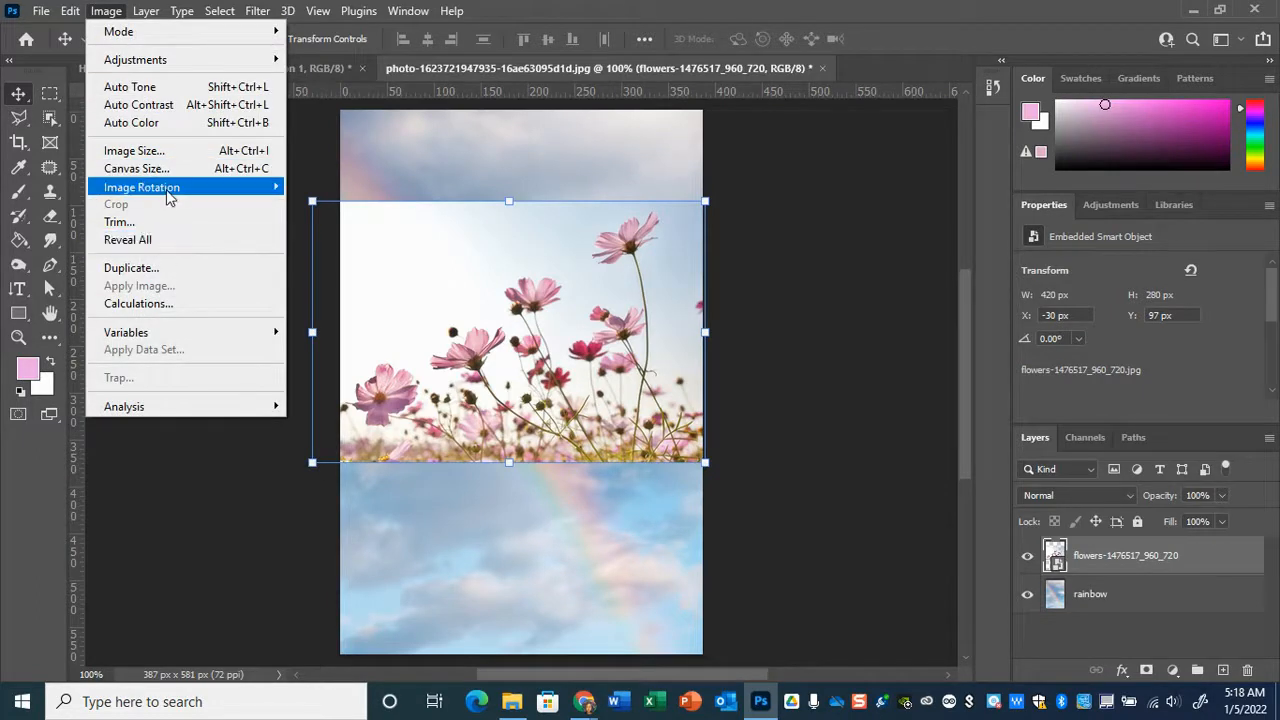
pyautogui.moveTo(171, 196)
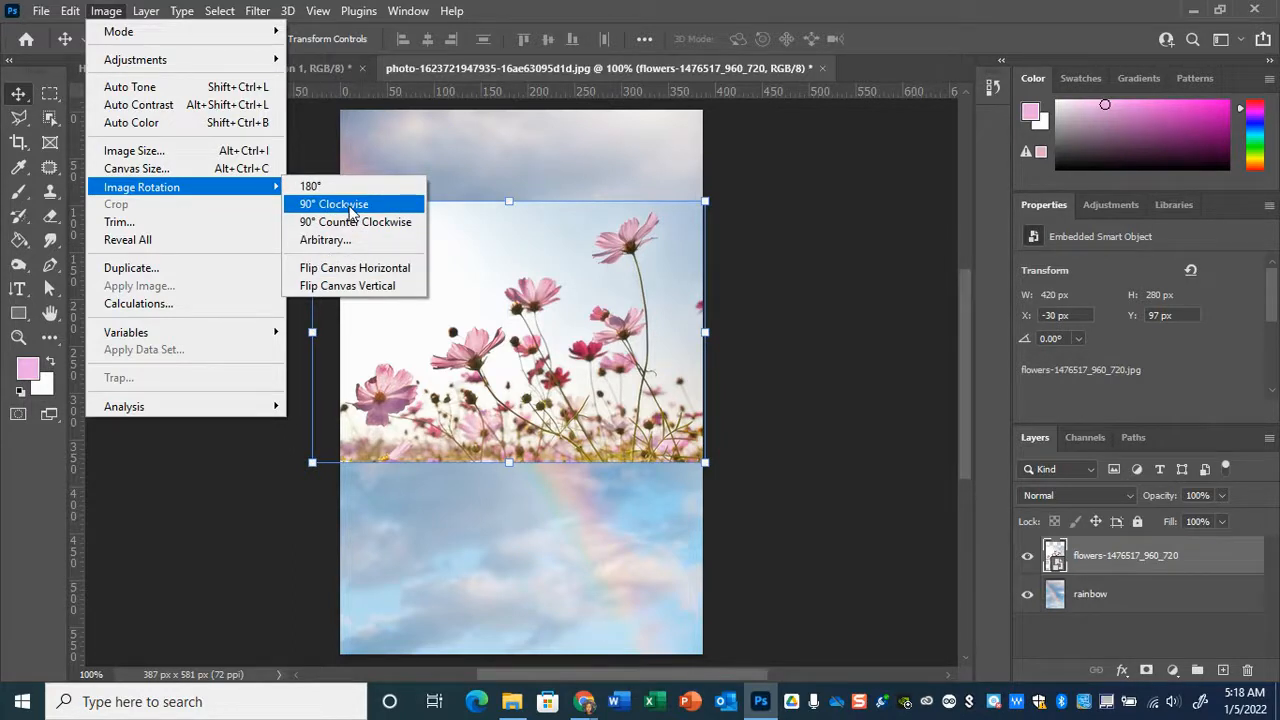
pyautogui.click(350, 208)
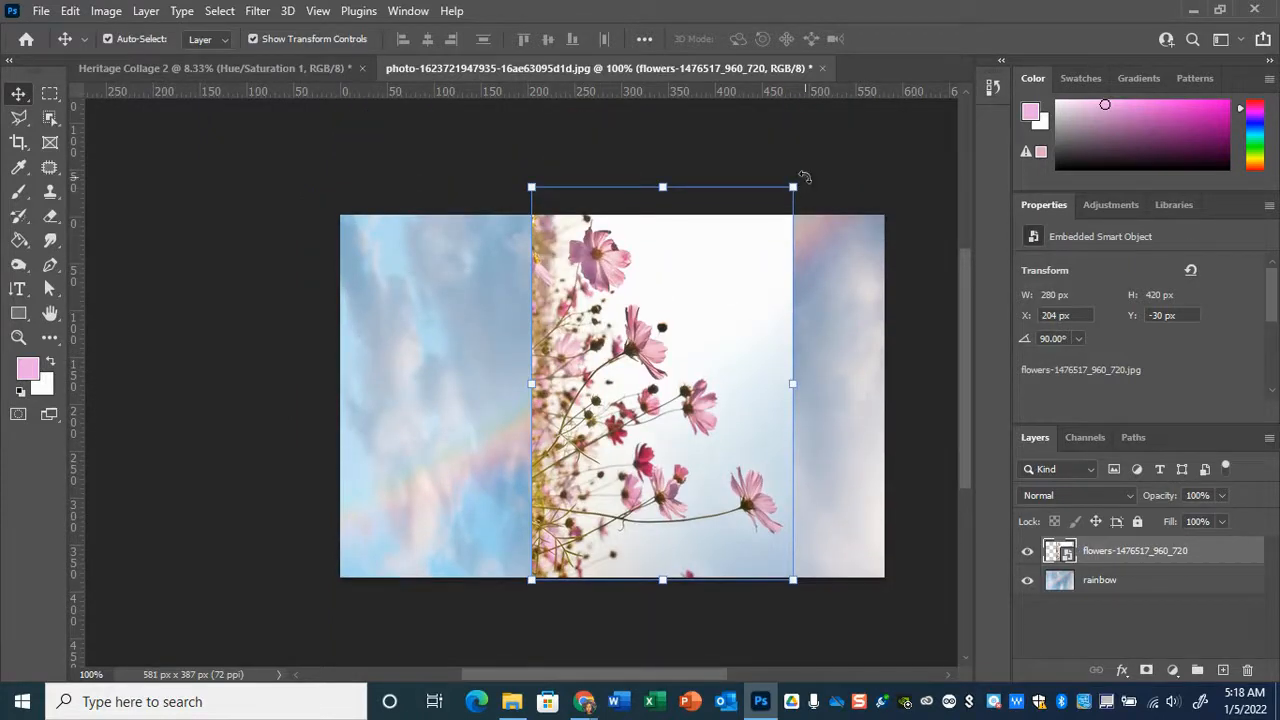
# Rotate the flowers layer back upright, reposition it and scale it to about 252% so it covers the canvas
pyautogui.moveTo(805, 177); pyautogui.dragTo(348, 170)
pyautogui.moveTo(638, 281); pyautogui.dragTo(622, 318)
pyautogui.moveTo(843, 548); pyautogui.dragTo(885, 577)
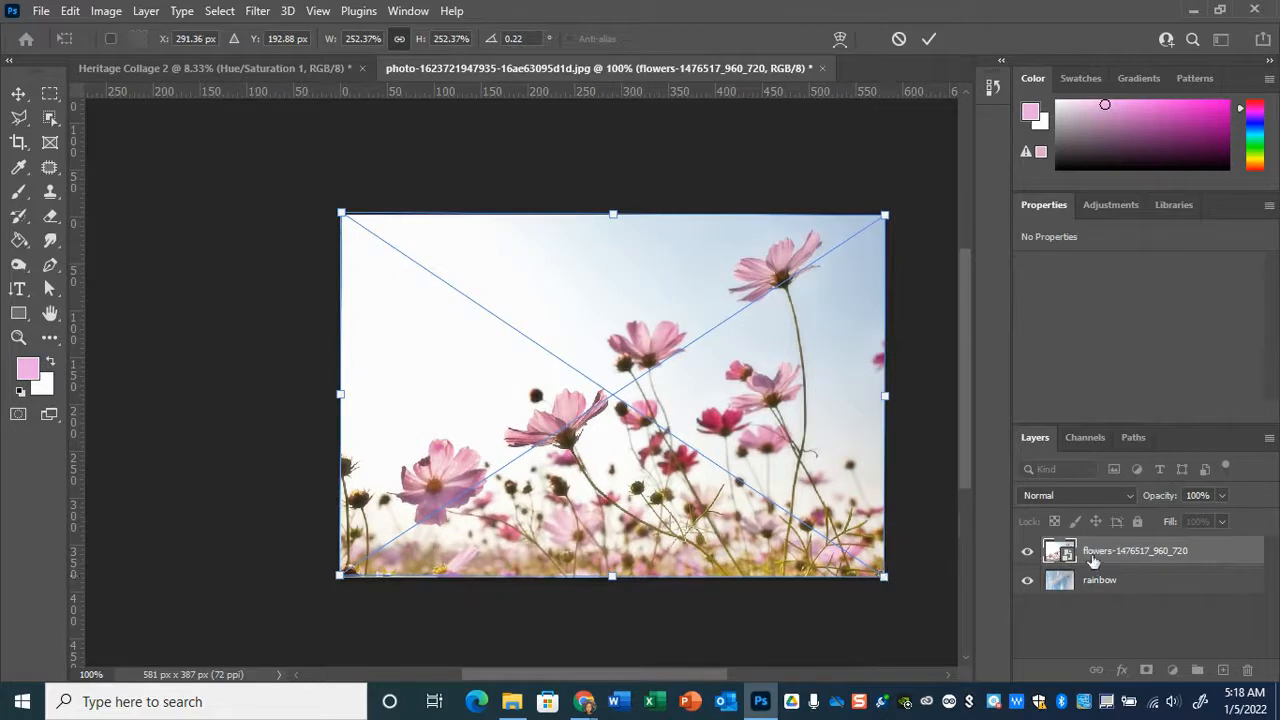
pyautogui.press('Return')
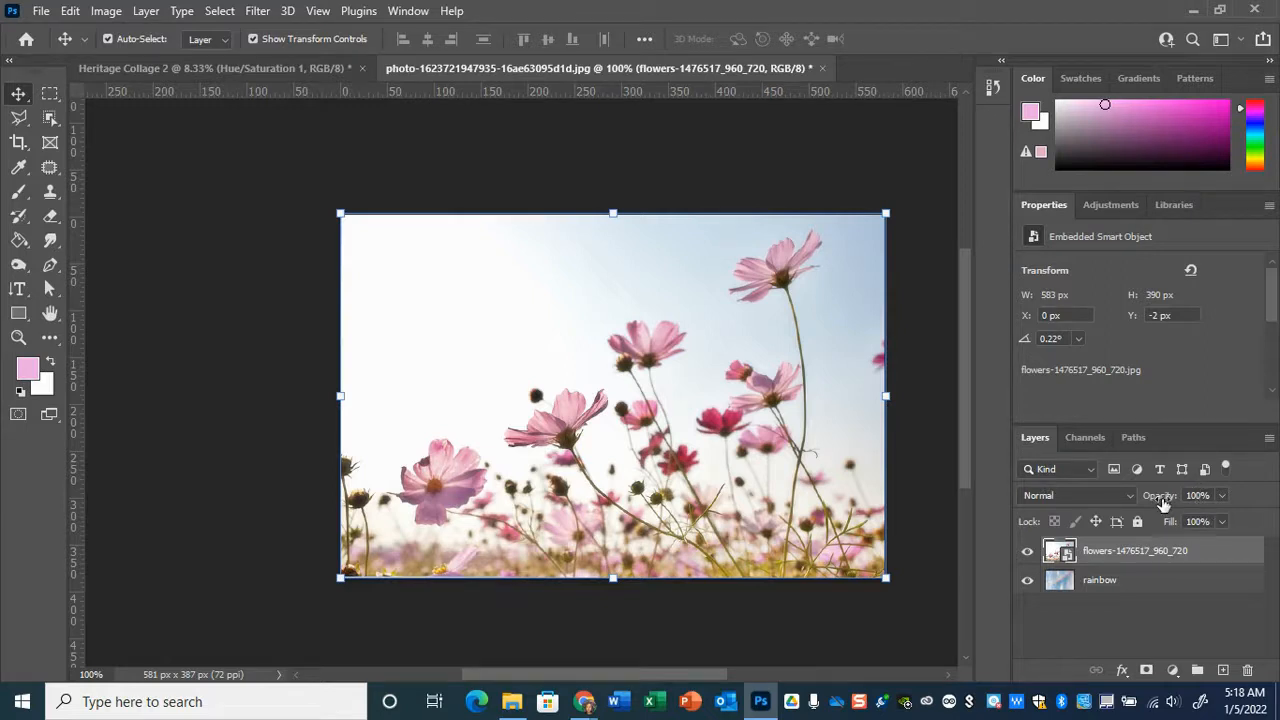
# Lower the flowers layer's opacity to 0% to compare with the rainbow below, and restore it to 100%
pyautogui.click(1224, 497)
pyautogui.moveTo(1182, 518); pyautogui.dragTo(1143, 521)
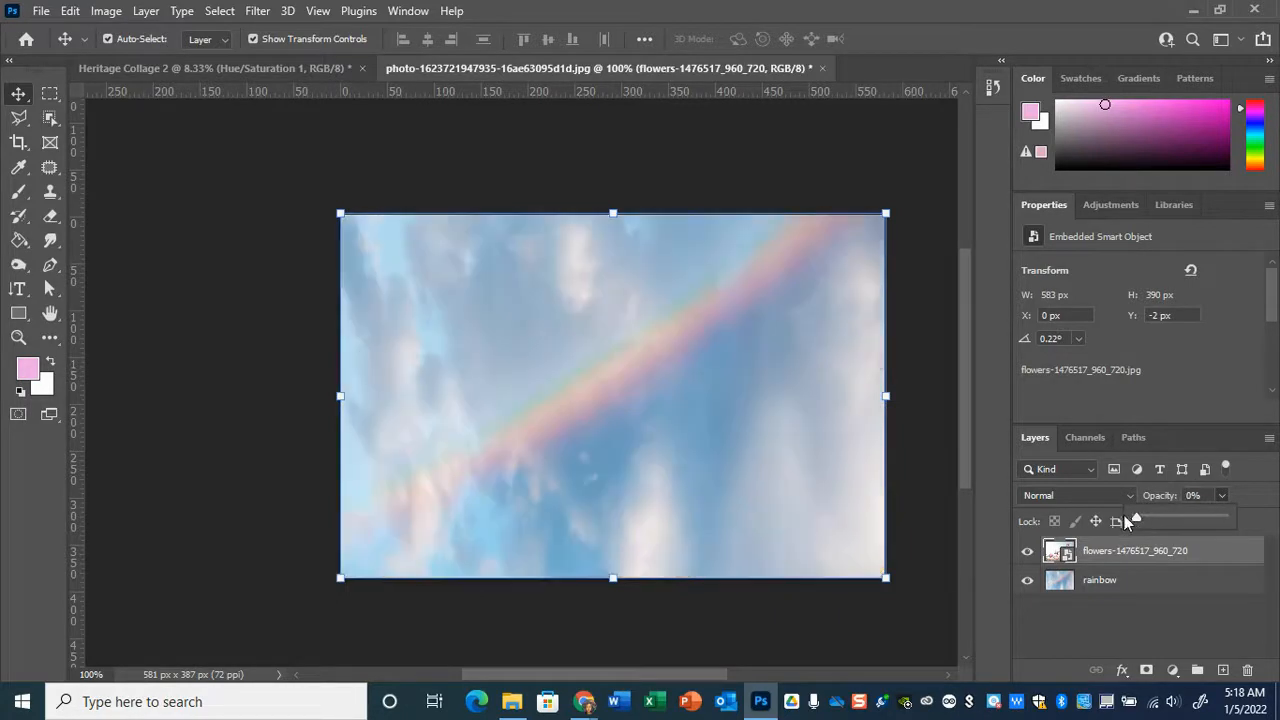
pyautogui.moveTo(1135, 517); pyautogui.dragTo(1182, 517)
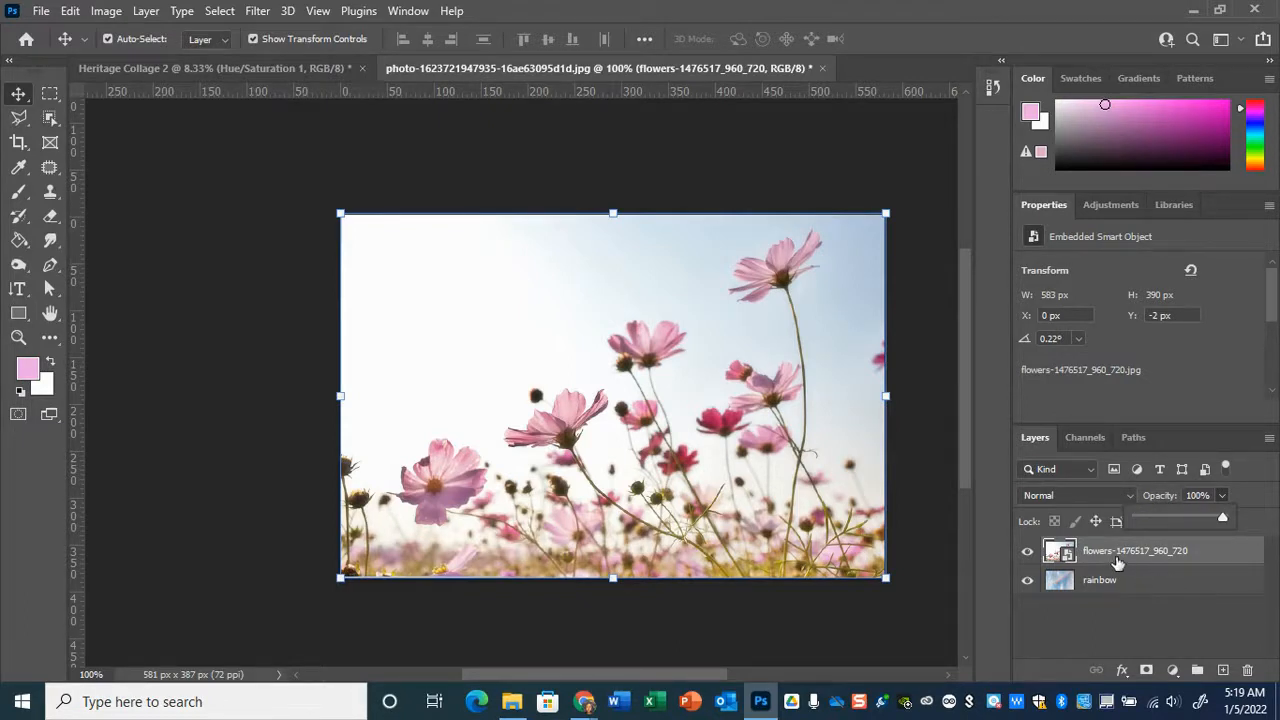
# Try the Overlay blend mode on the flowers layer and reduce its opacity to about 34%
pyautogui.click(1107, 494)
pyautogui.click(1107, 494)
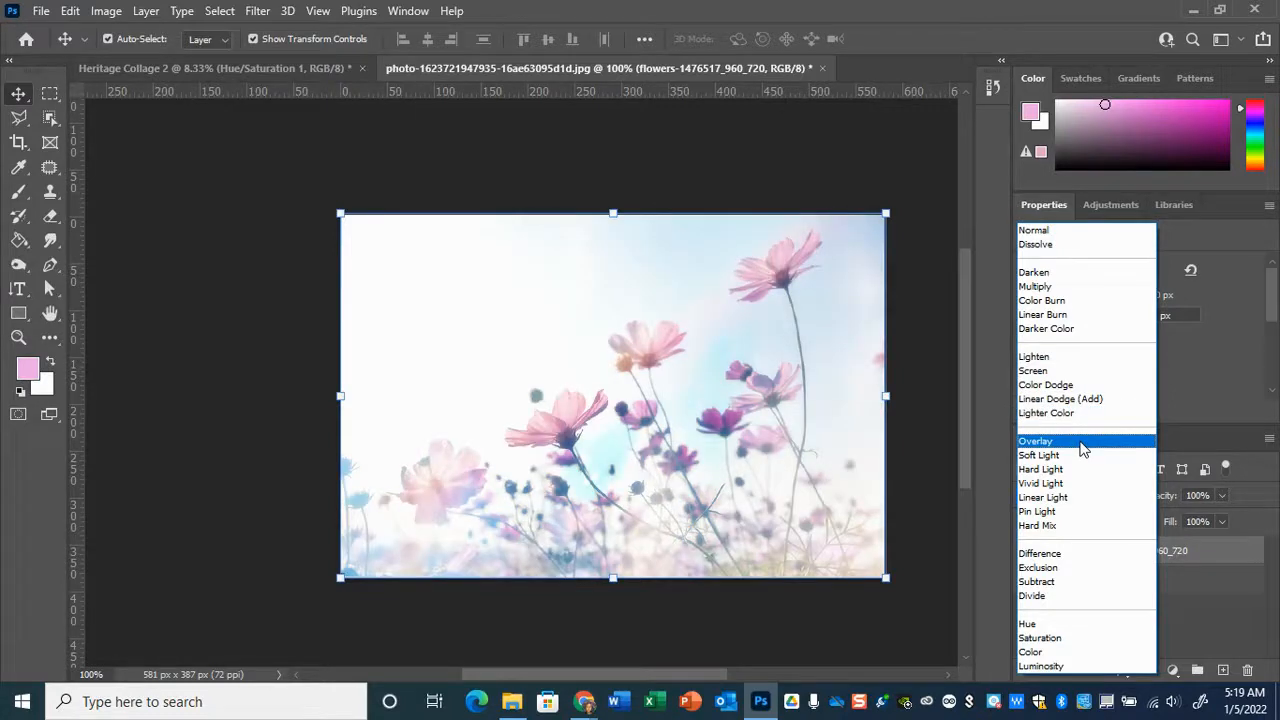
pyautogui.click(1083, 449)
pyautogui.click(1222, 495)
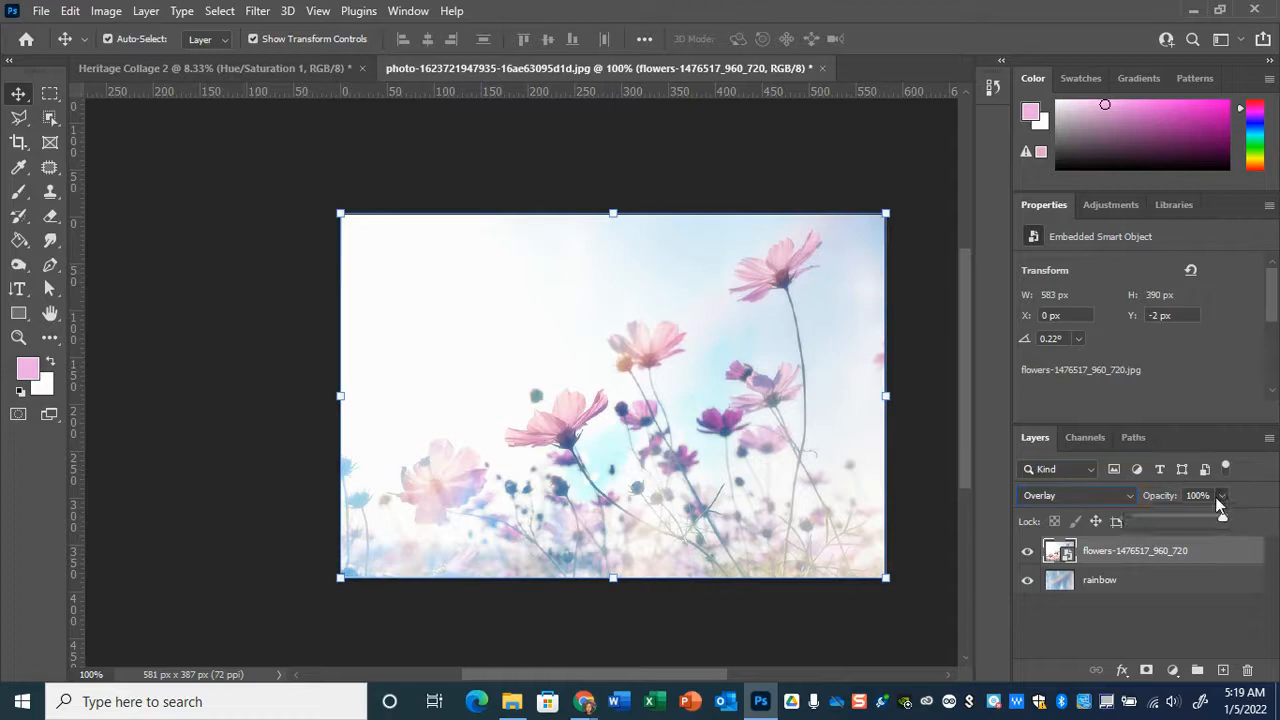
pyautogui.moveTo(1217, 515); pyautogui.dragTo(1178, 517)
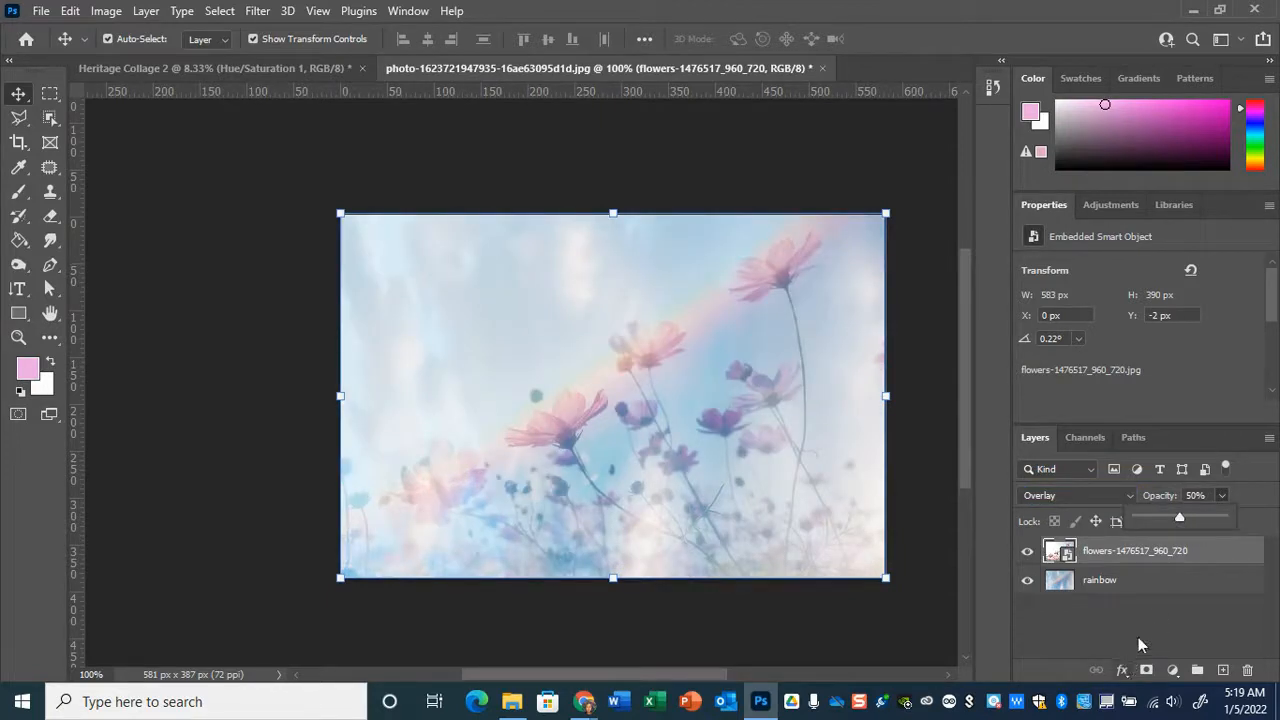
pyautogui.moveTo(1170, 514); pyautogui.dragTo(1166, 516)
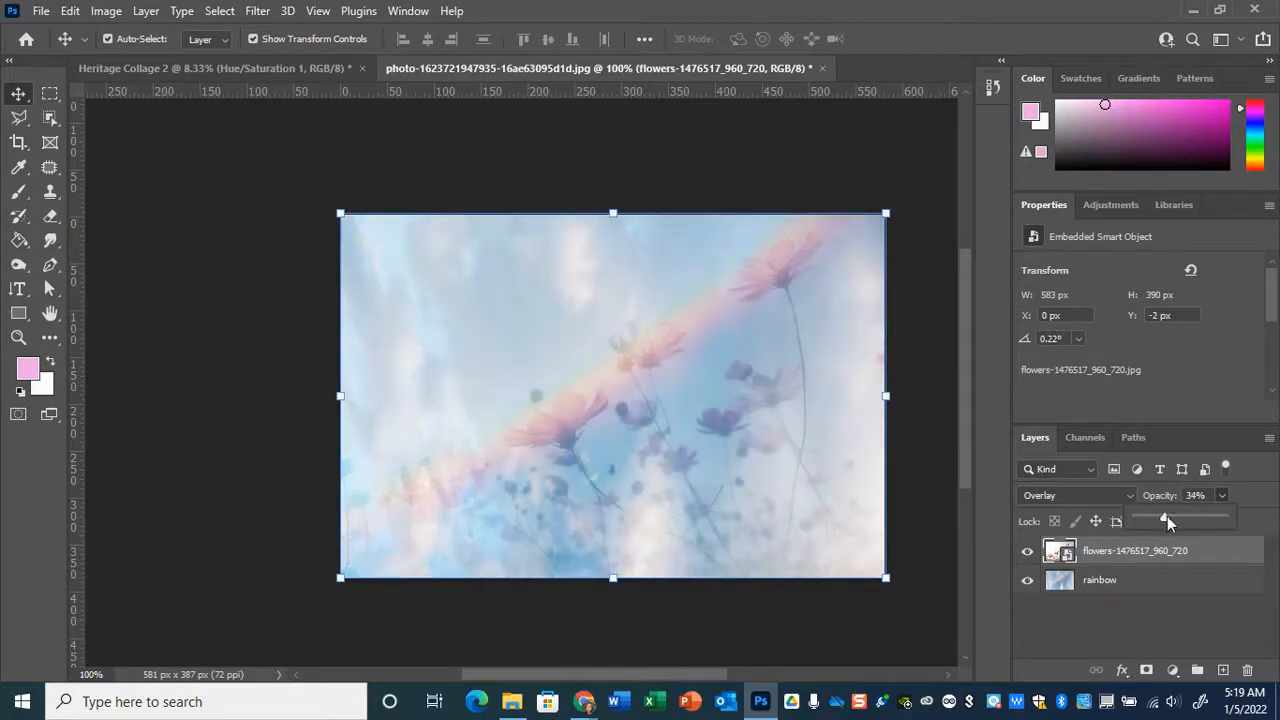
# Try the Multiply blend mode on the flowers layer and readjust its opacity
pyautogui.click(1131, 496)
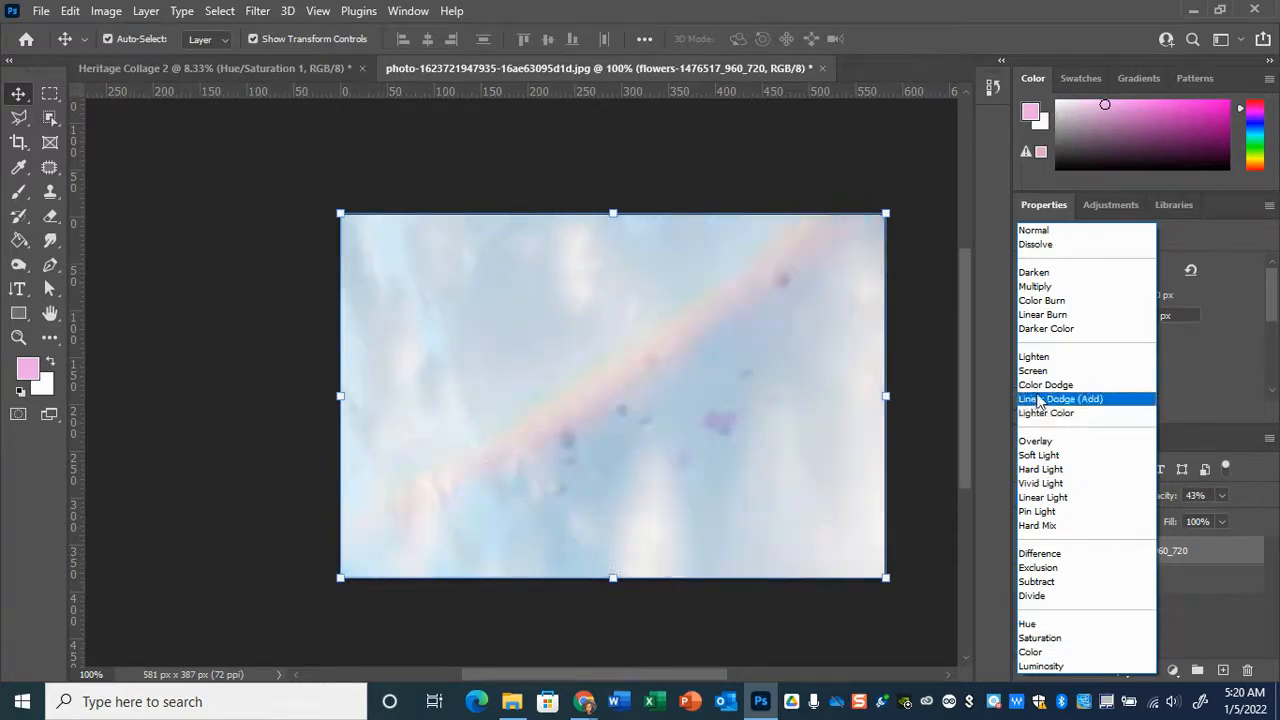
pyautogui.click(1143, 288)
pyautogui.moveTo(1222, 496); pyautogui.dragTo(1211, 574)
# Try Soft Light on the flowers layer, and settle on the Hard Light blend mode with 36% opacity
pyautogui.click(1109, 497)
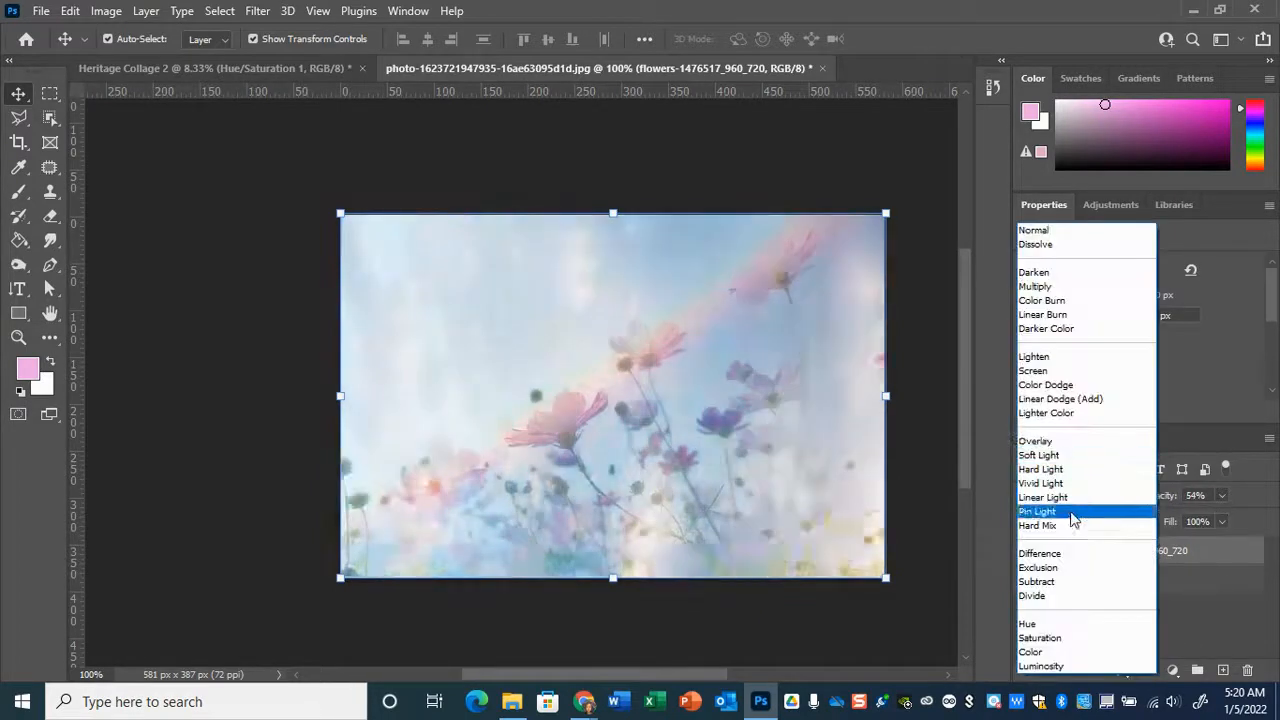
pyautogui.click(1055, 456)
pyautogui.moveTo(1222, 496); pyautogui.dragTo(1175, 517)
pyautogui.click(1112, 497)
pyautogui.click(1113, 469)
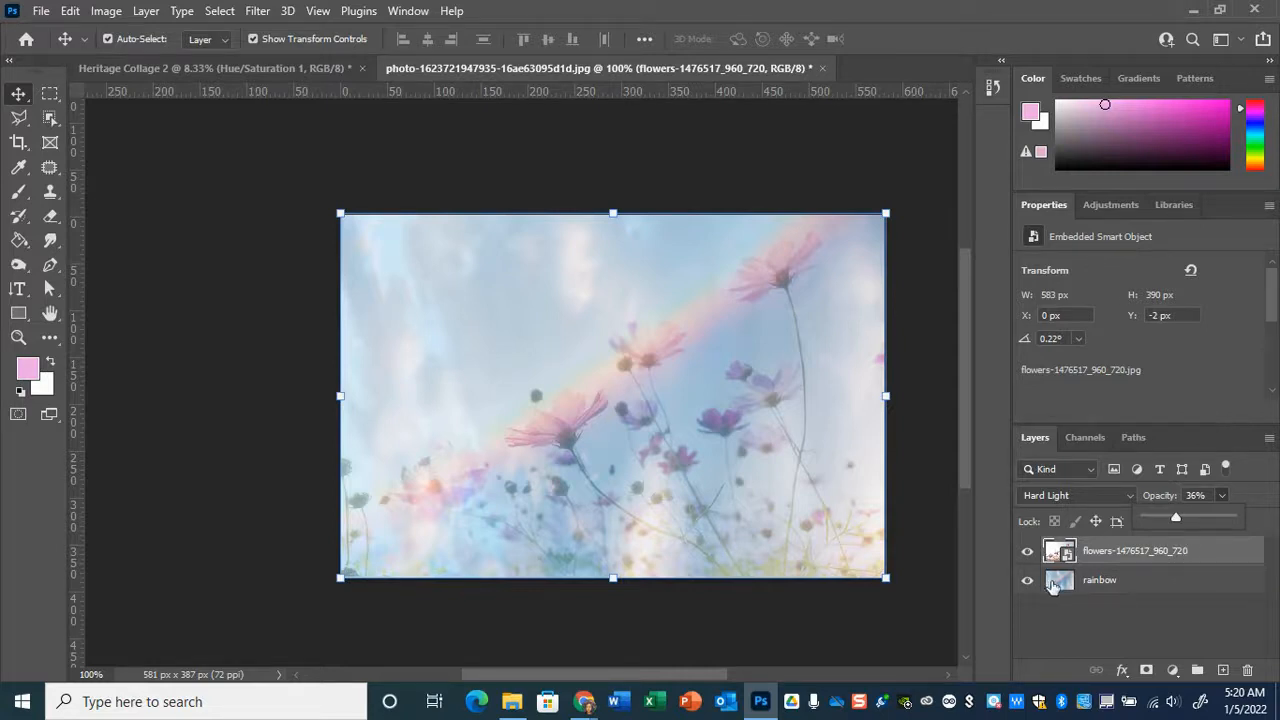
# Add a Vibrance adjustment layer directly above the rainbow layer with vibrance +45 and saturation +58
pyautogui.click(1118, 589)
pyautogui.click(1119, 590)
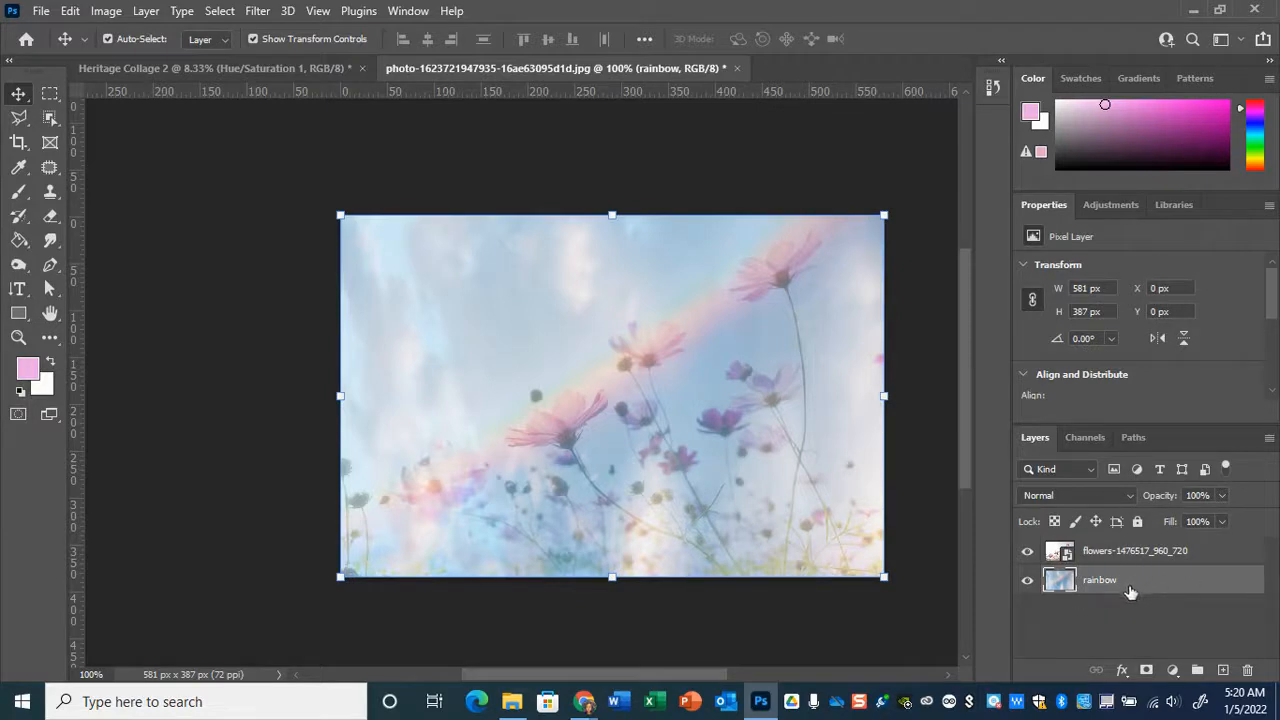
pyautogui.click(1183, 668)
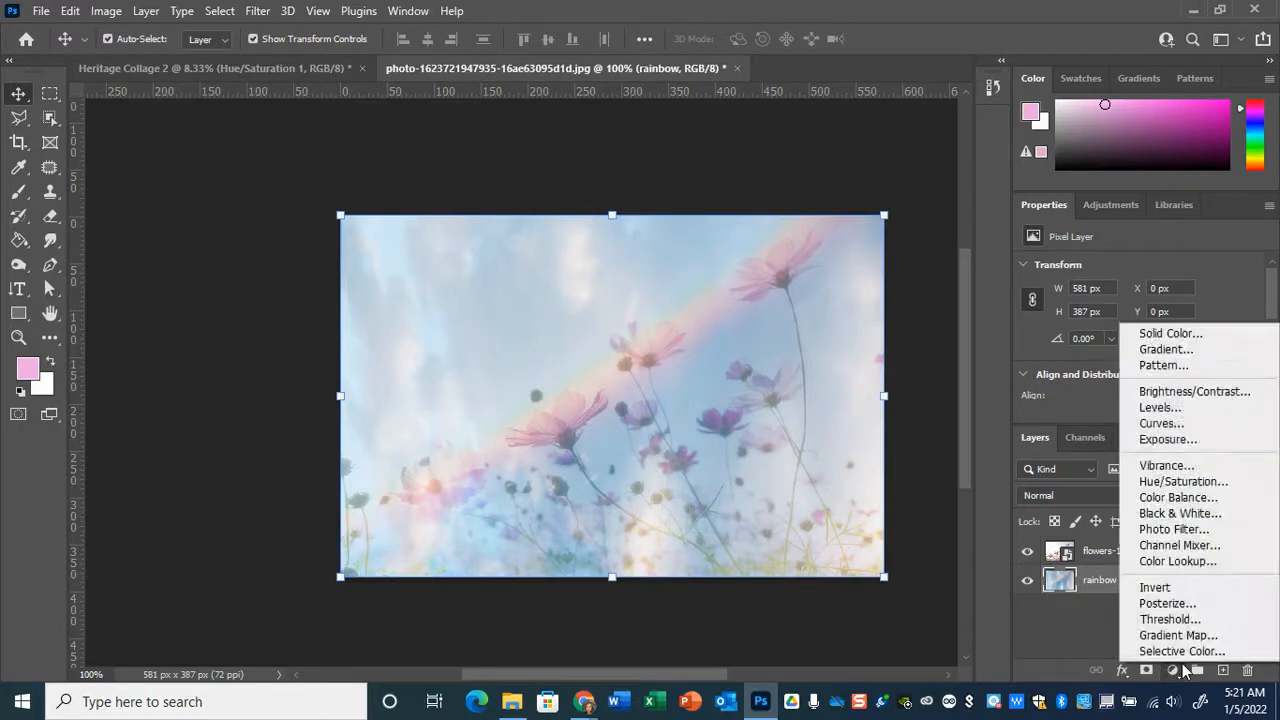
pyautogui.click(1207, 463)
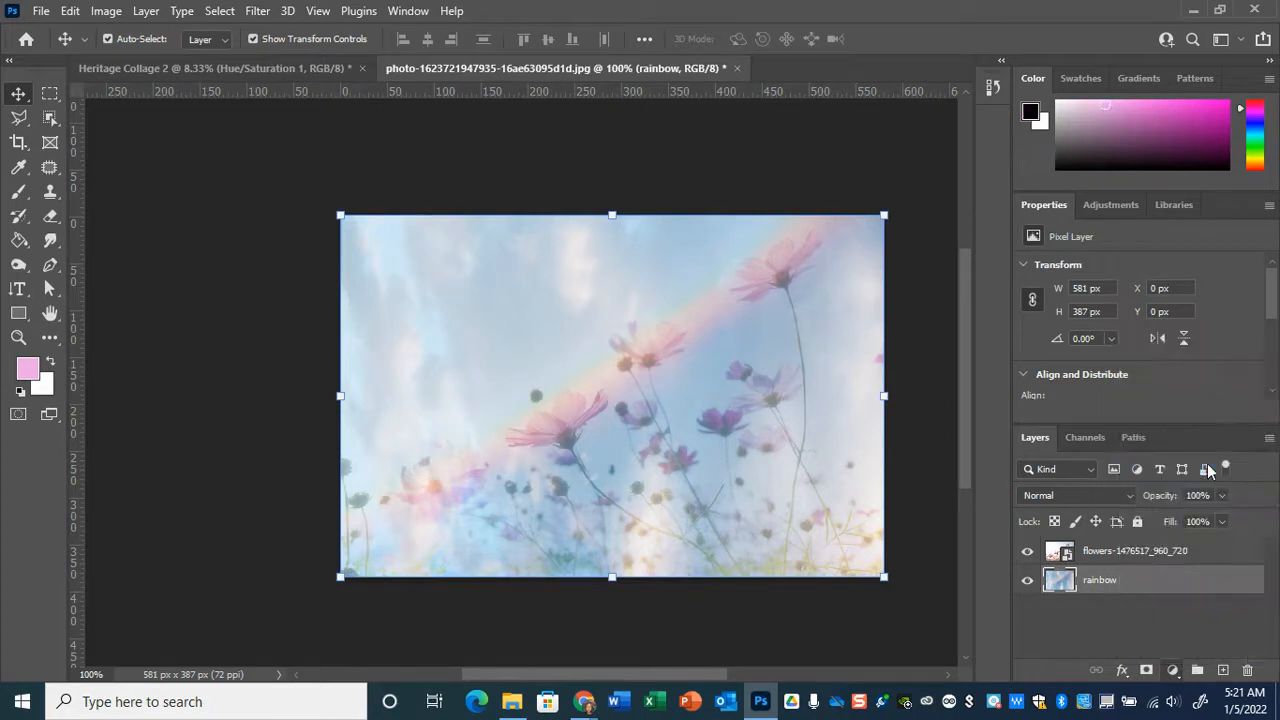
pyautogui.moveTo(1141, 281); pyautogui.dragTo(1189, 280)
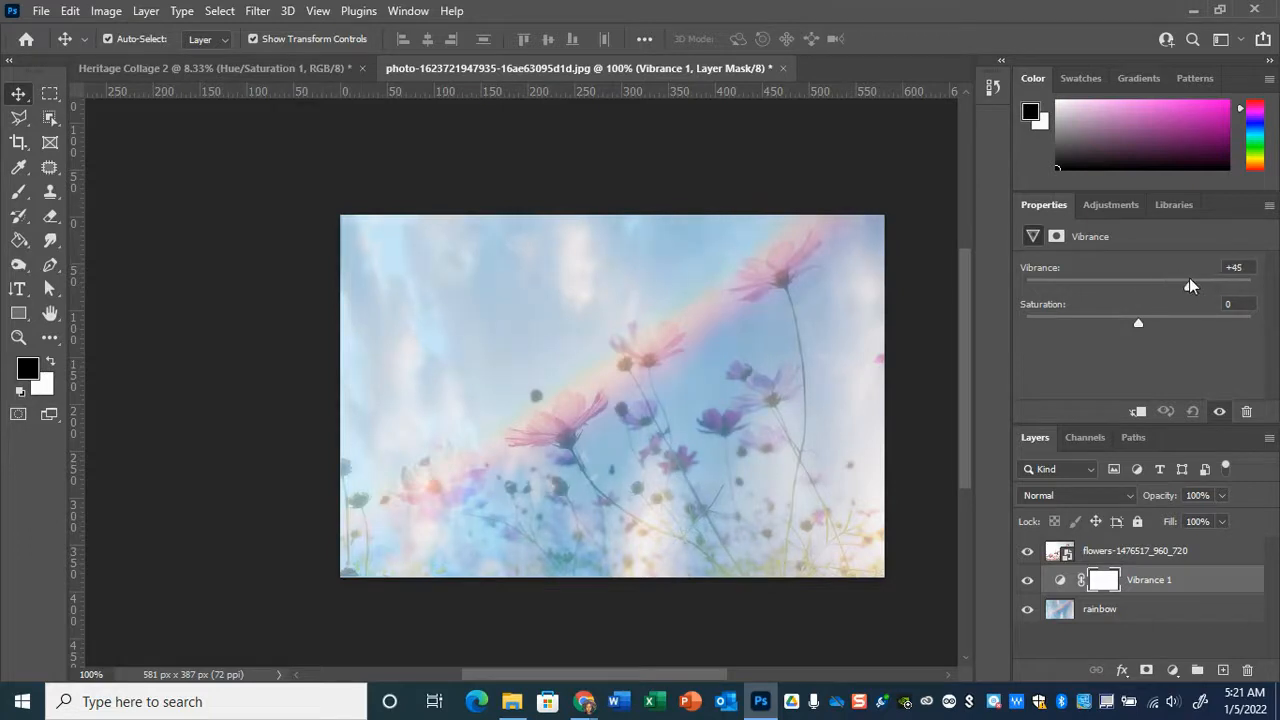
pyautogui.moveTo(1140, 322); pyautogui.dragTo(1204, 318)
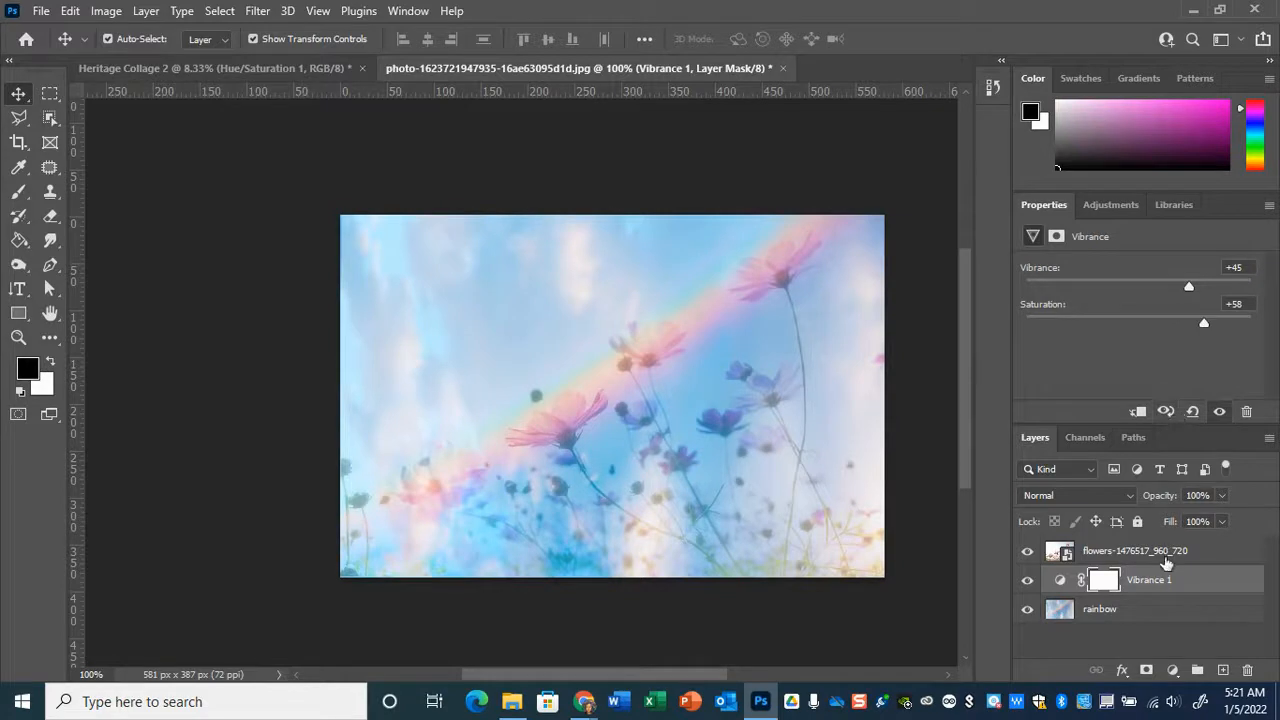
# Add a Brightness/Contrast adjustment layer directly above the Vibrance layer with brightness -7 and contrast -4
pyautogui.click(1147, 672)
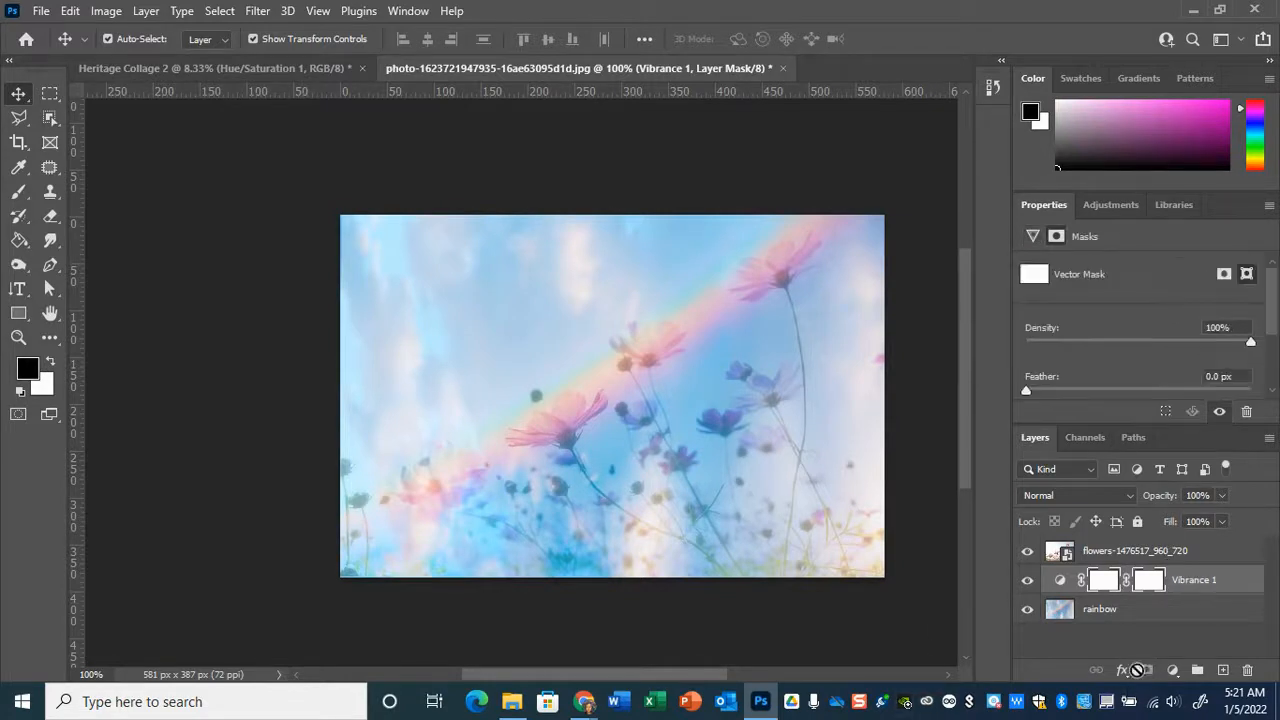
pyautogui.click(1173, 670)
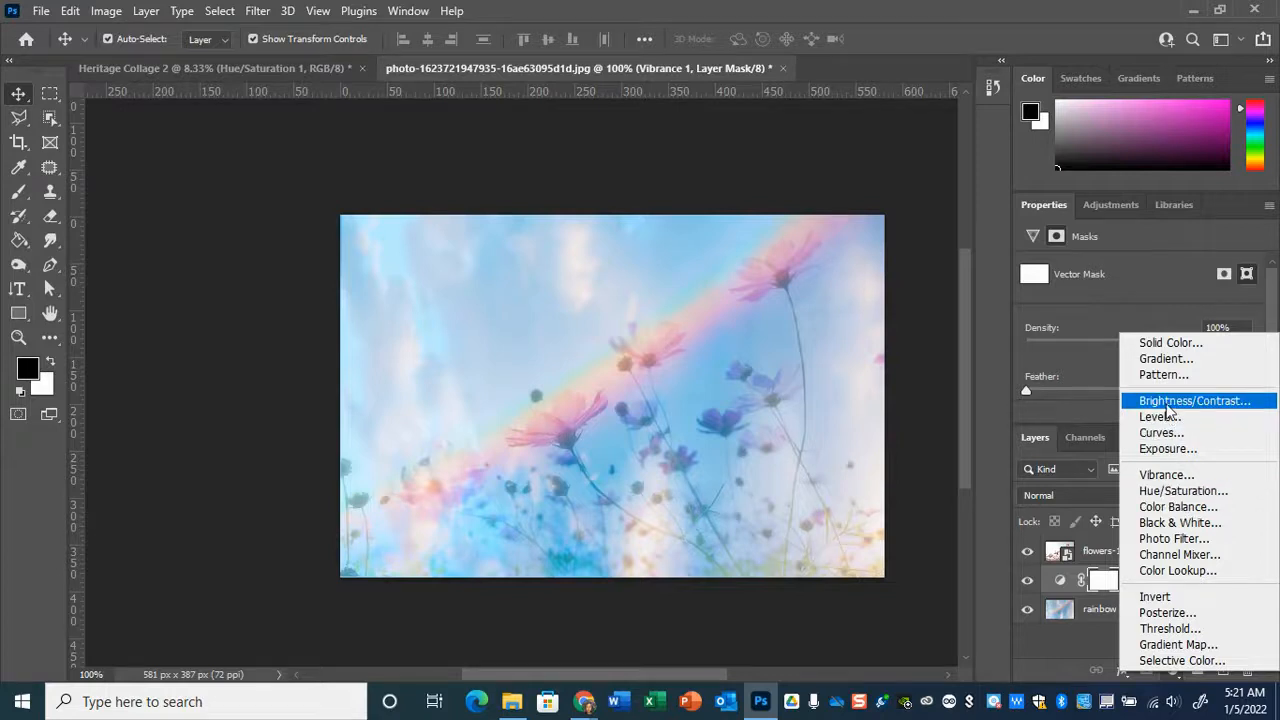
pyautogui.click(1168, 401)
pyautogui.moveTo(1141, 317)
pyautogui.mouseDown()
pyautogui.moveTo(1179, 317)
pyautogui.moveTo(1050, 316)
pyautogui.moveTo(1133, 306)
pyautogui.mouseUp()
pyautogui.moveTo(1138, 355); pyautogui.dragTo(1129, 356)
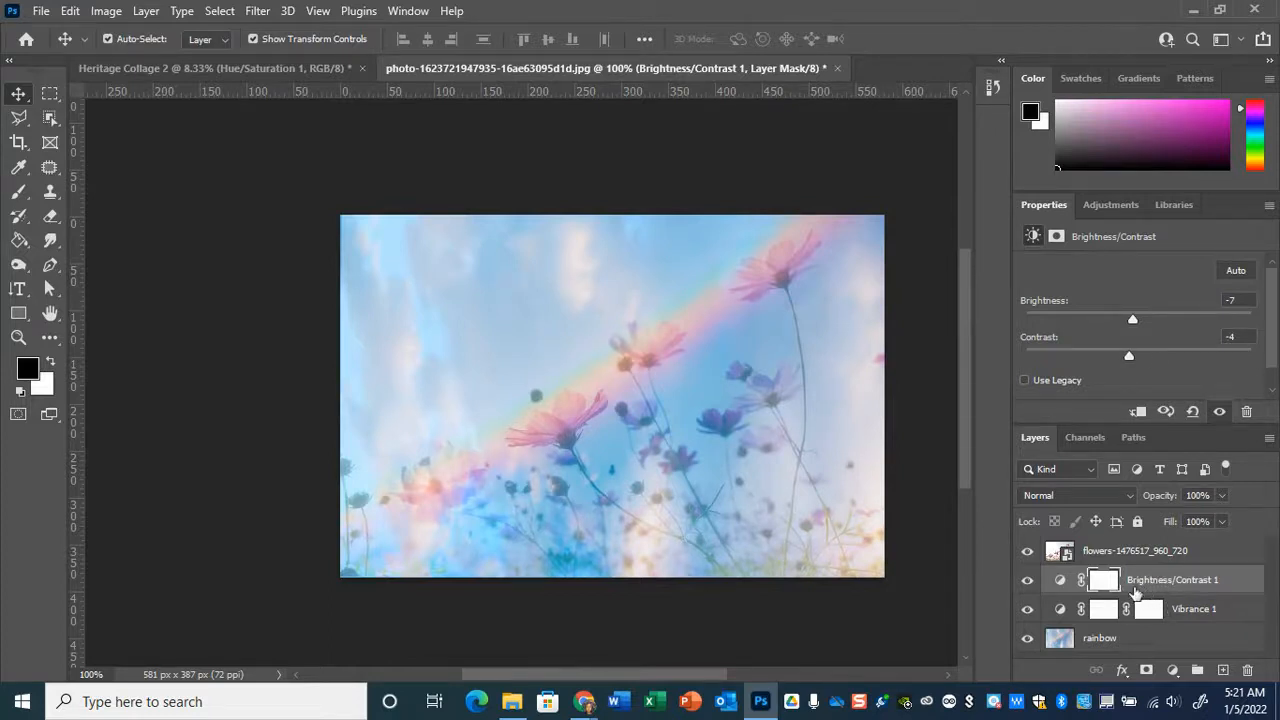
pyautogui.click(1156, 590)
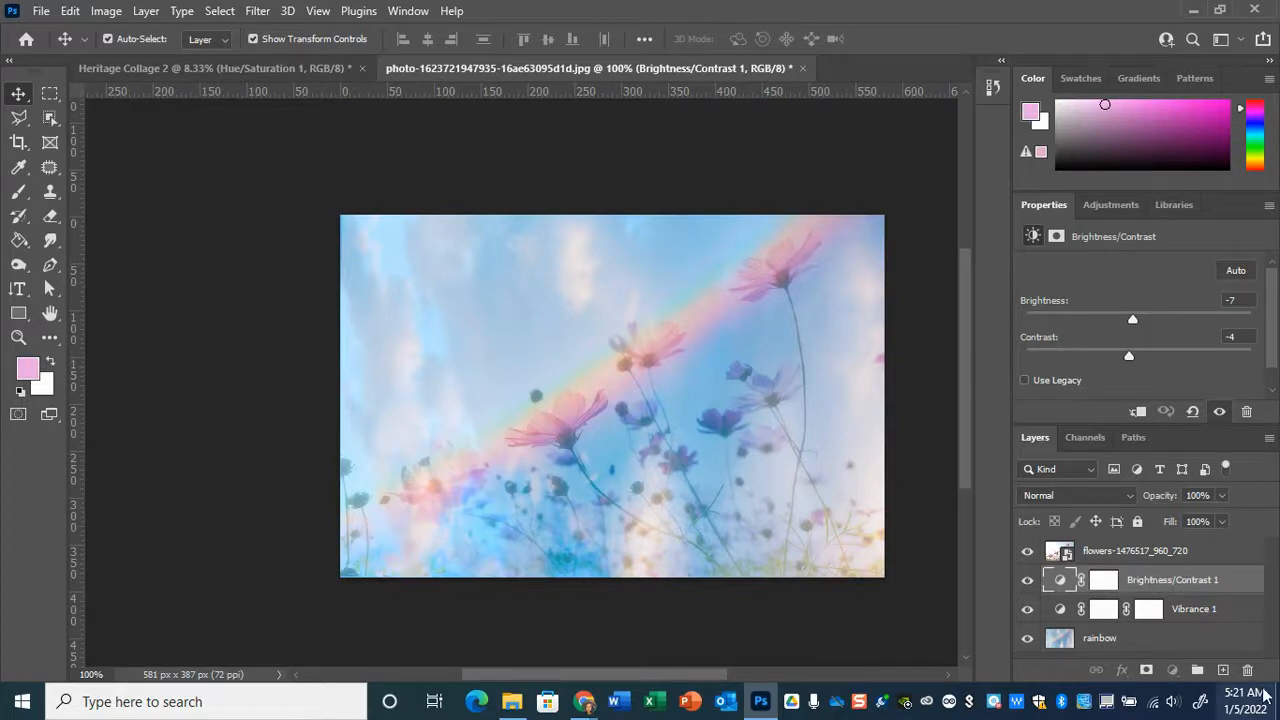
pyautogui.click(866, 622)
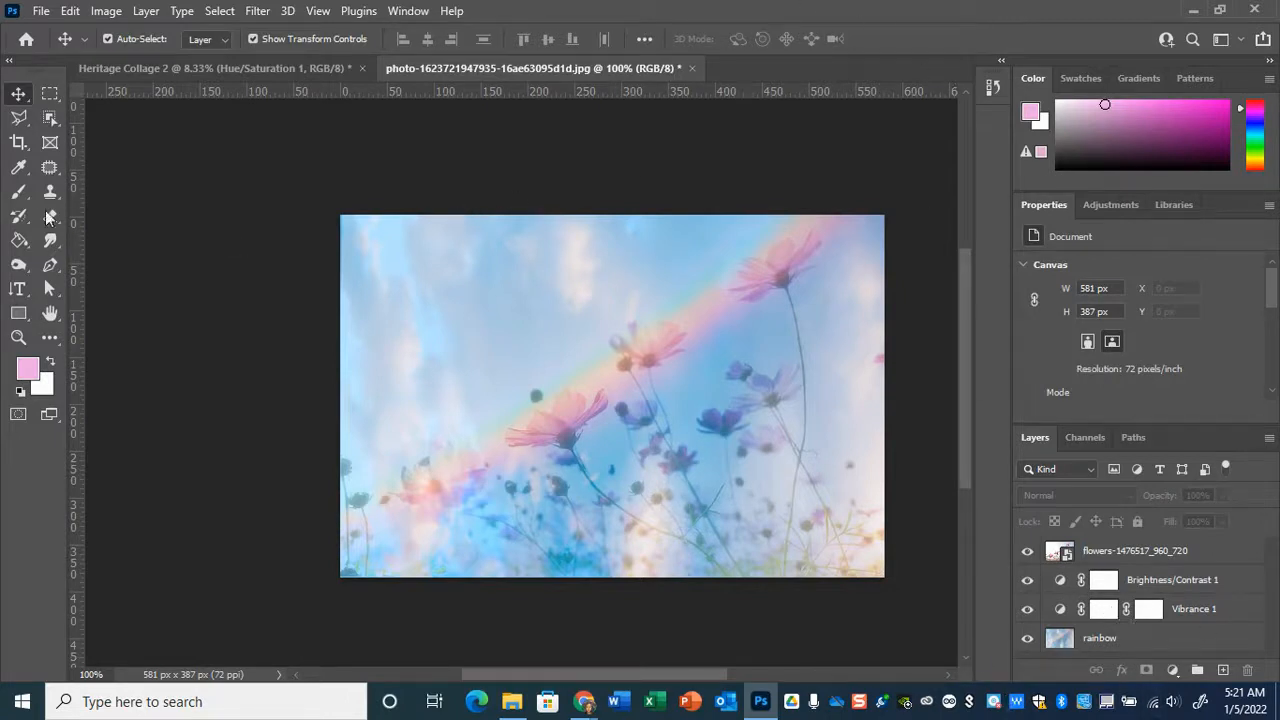
# Place hangul.jpg as an embedded image on top of the layer stack, scaled to about 28.42% to span the full canvas width
pyautogui.click(41, 12)
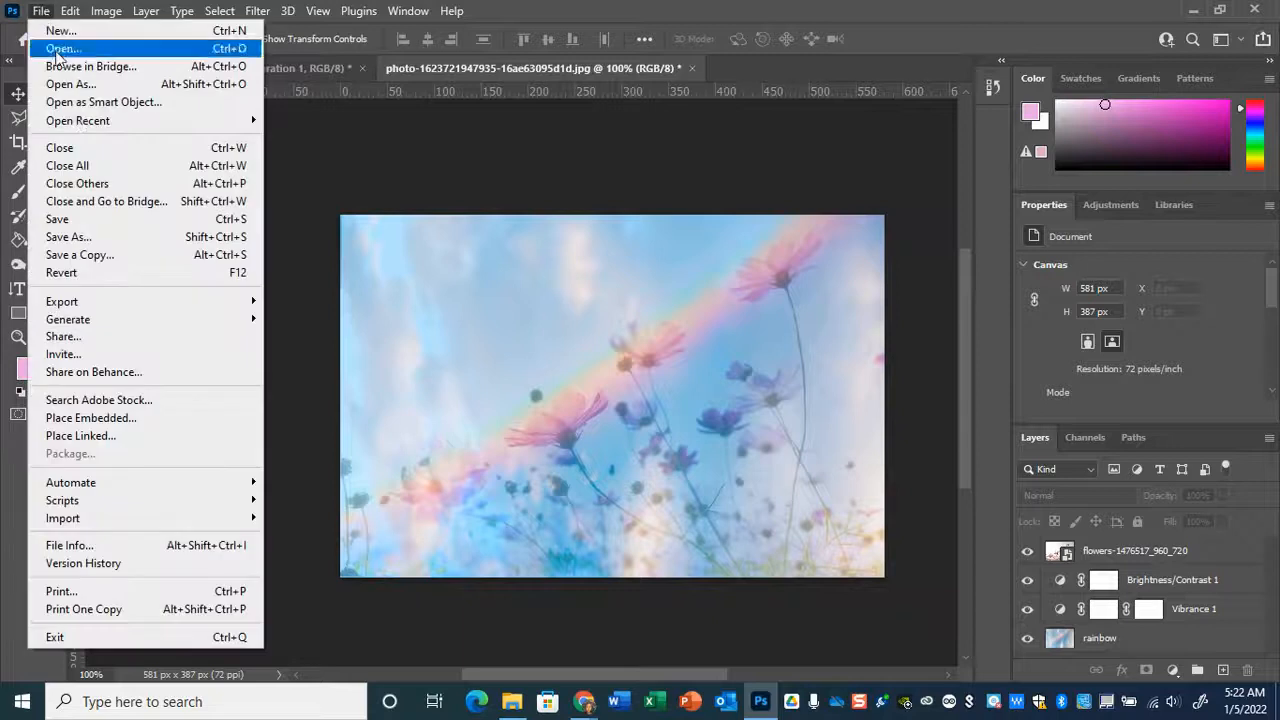
pyautogui.click(80, 420)
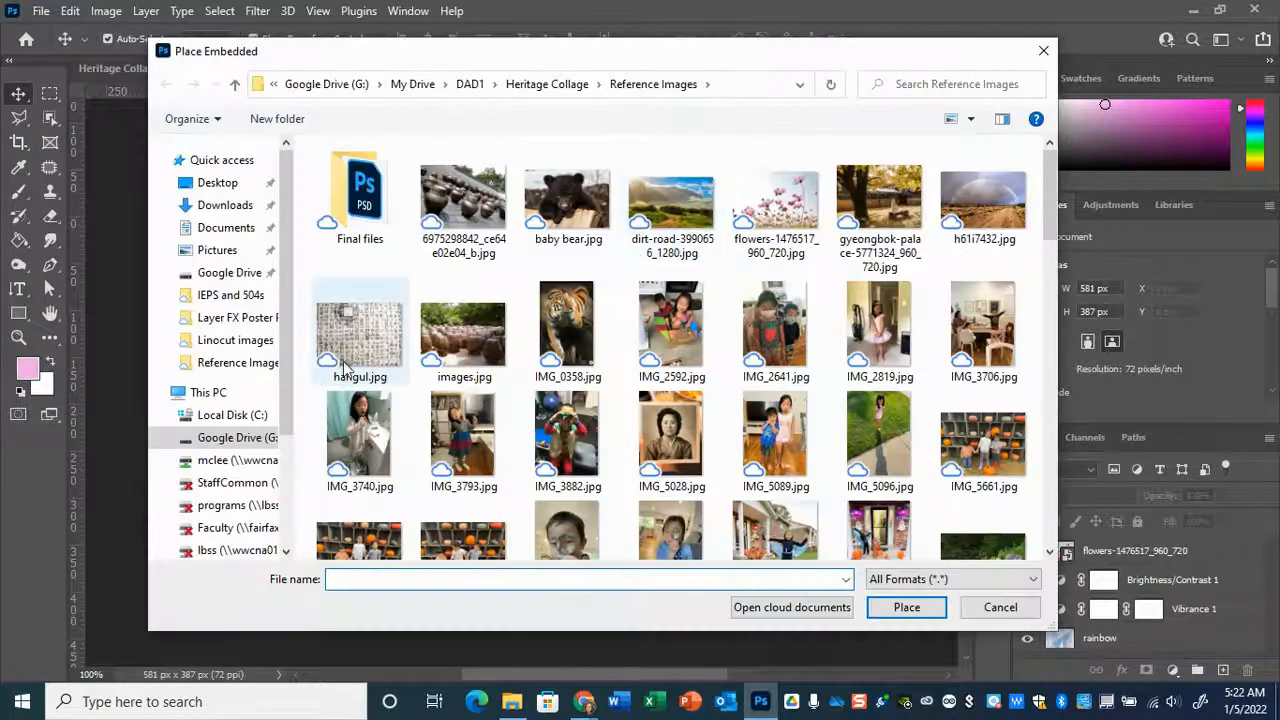
pyautogui.click(386, 336)
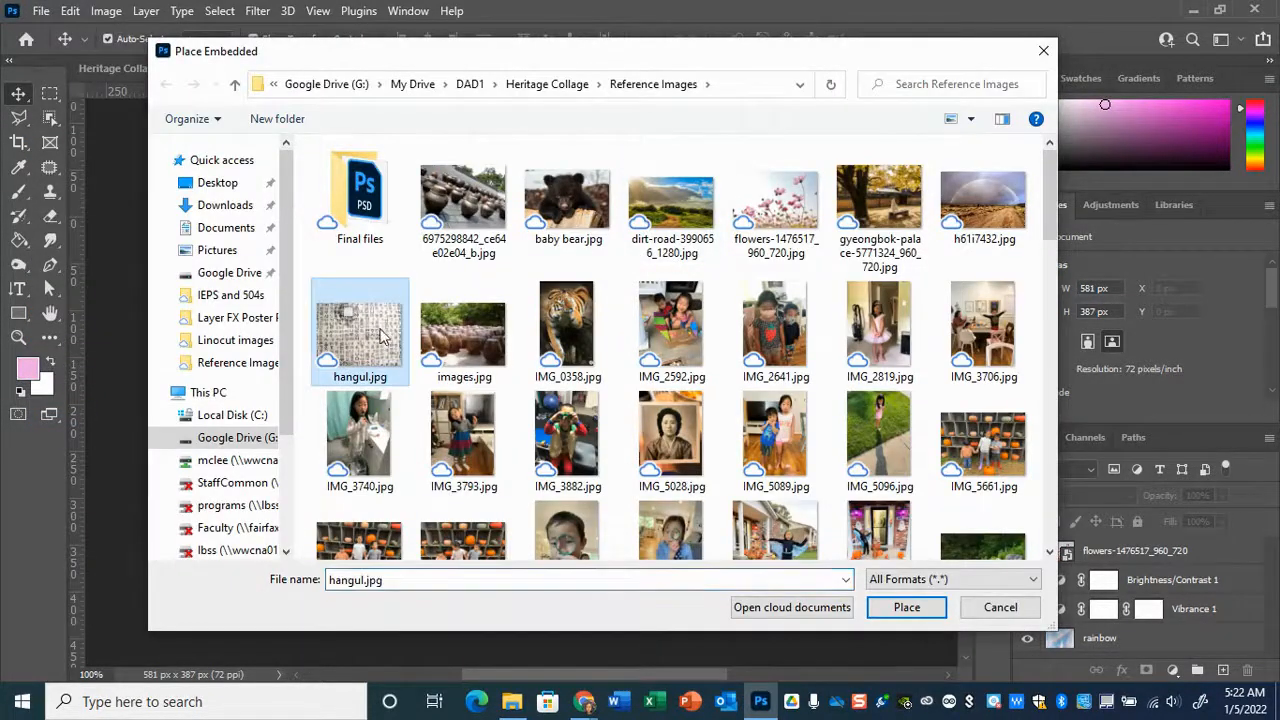
pyautogui.click(902, 610)
pyautogui.moveTo(857, 218); pyautogui.dragTo(886, 194)
pyautogui.moveTo(800, 275); pyautogui.dragTo(759, 293)
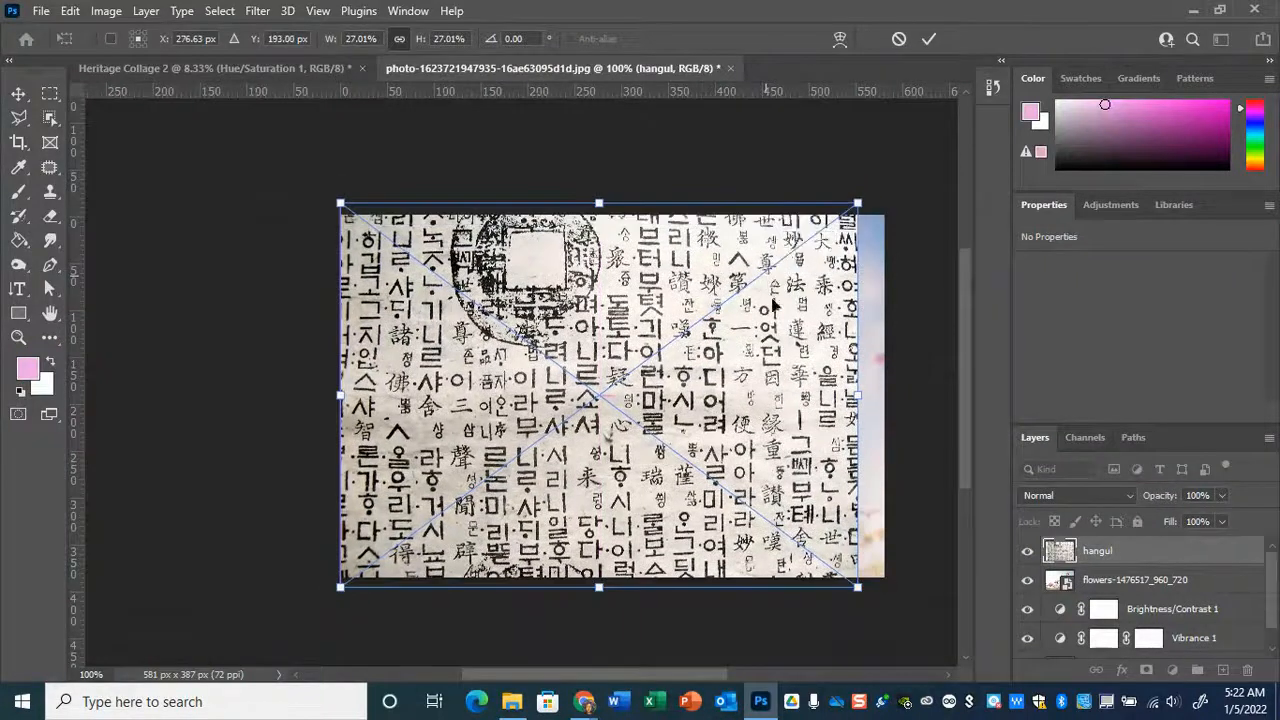
pyautogui.moveTo(859, 590); pyautogui.dragTo(886, 607)
pyautogui.press('Return')
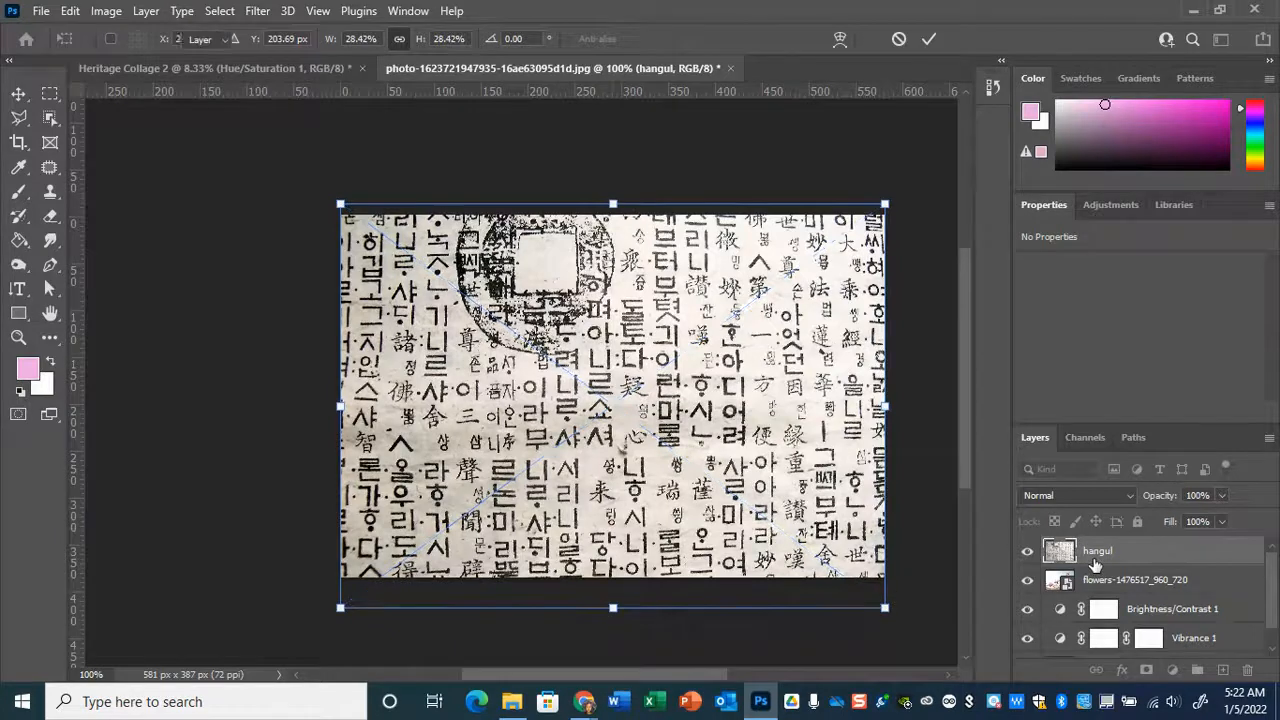
# Set the hangul layer's blend mode to Color Burn and its opacity to about 39%, leaving no layer selected
pyautogui.click(1079, 498)
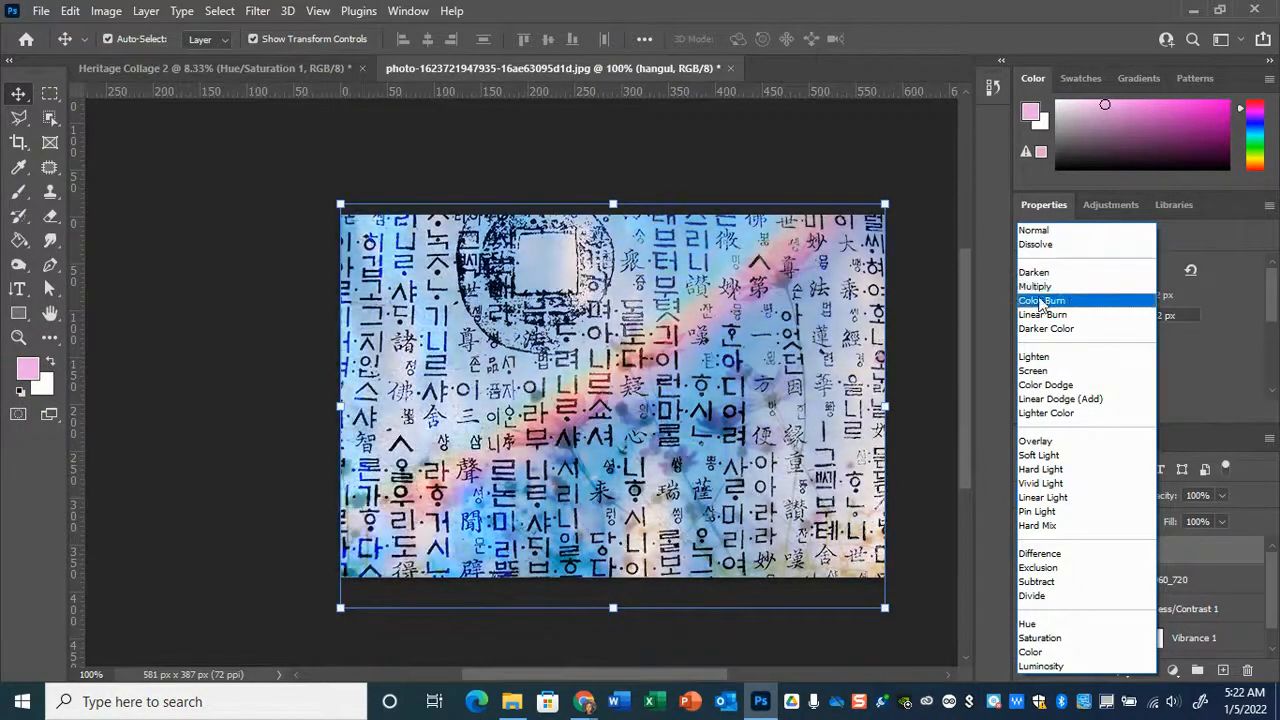
pyautogui.click(1041, 301)
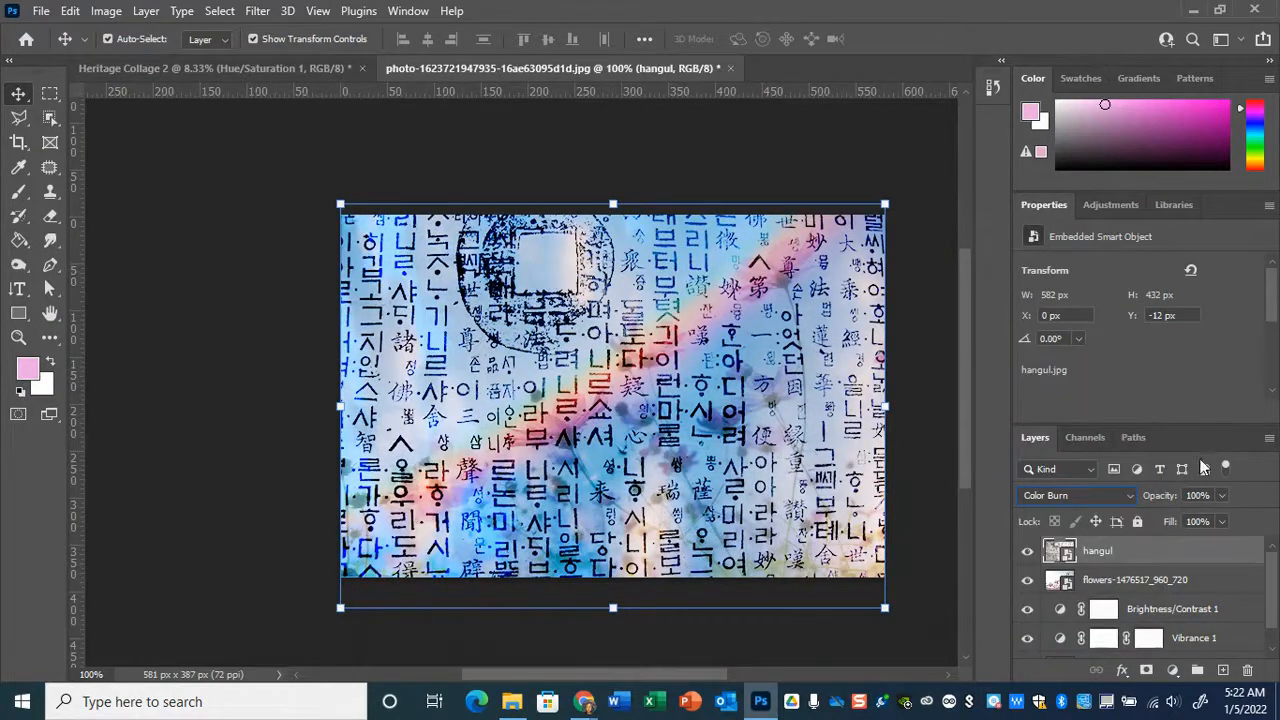
pyautogui.click(1222, 497)
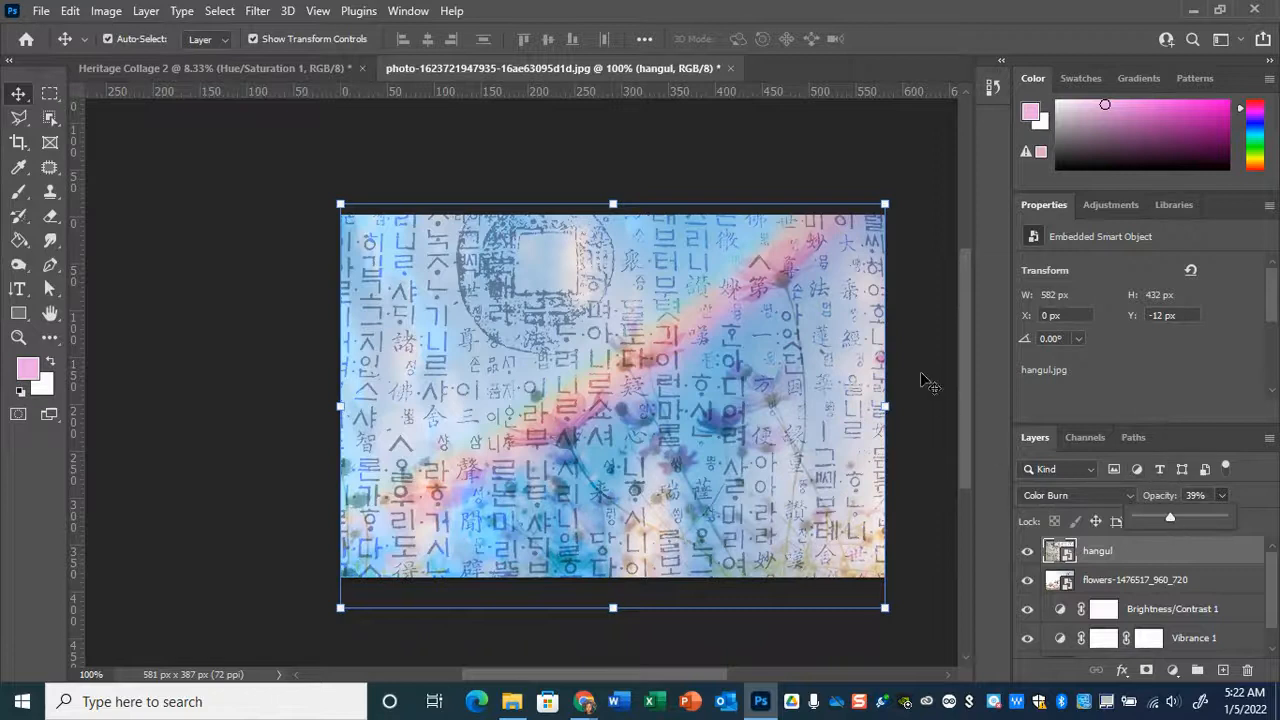
pyautogui.click(940, 325)
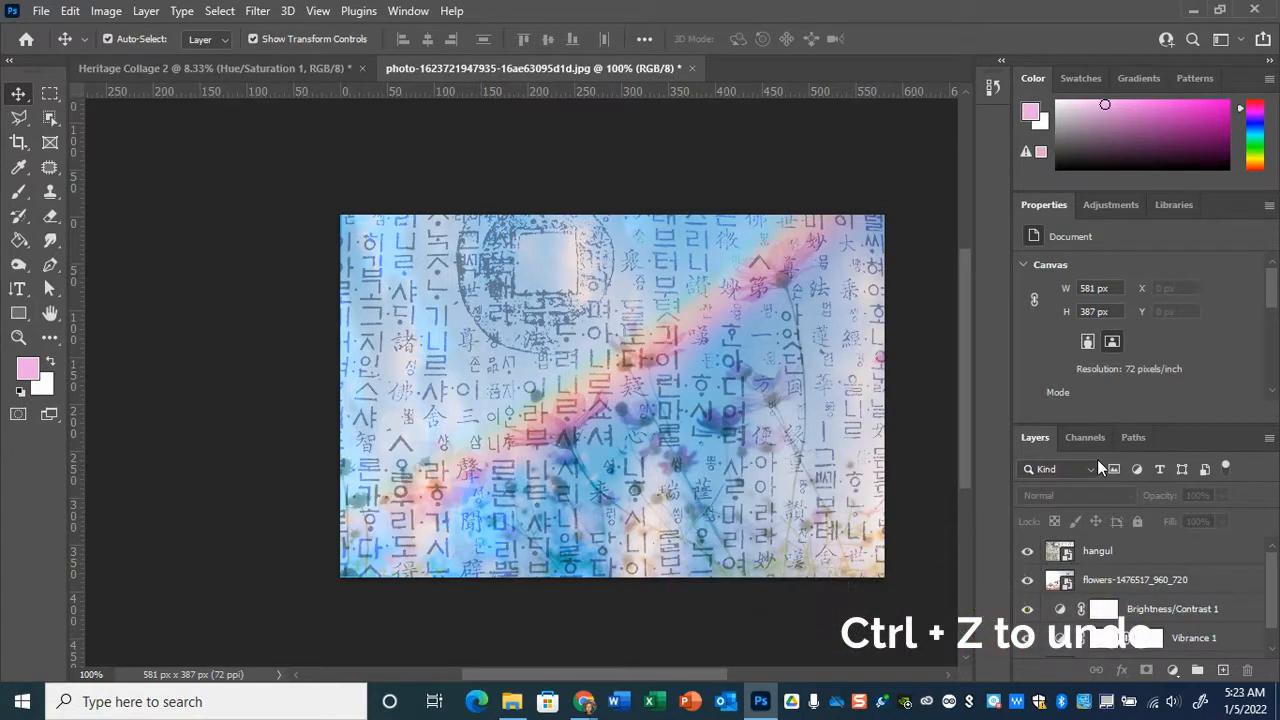
# Reduce the flowers layer's opacity to about 30% and preview other blend modes for it
pyautogui.click(1147, 587)
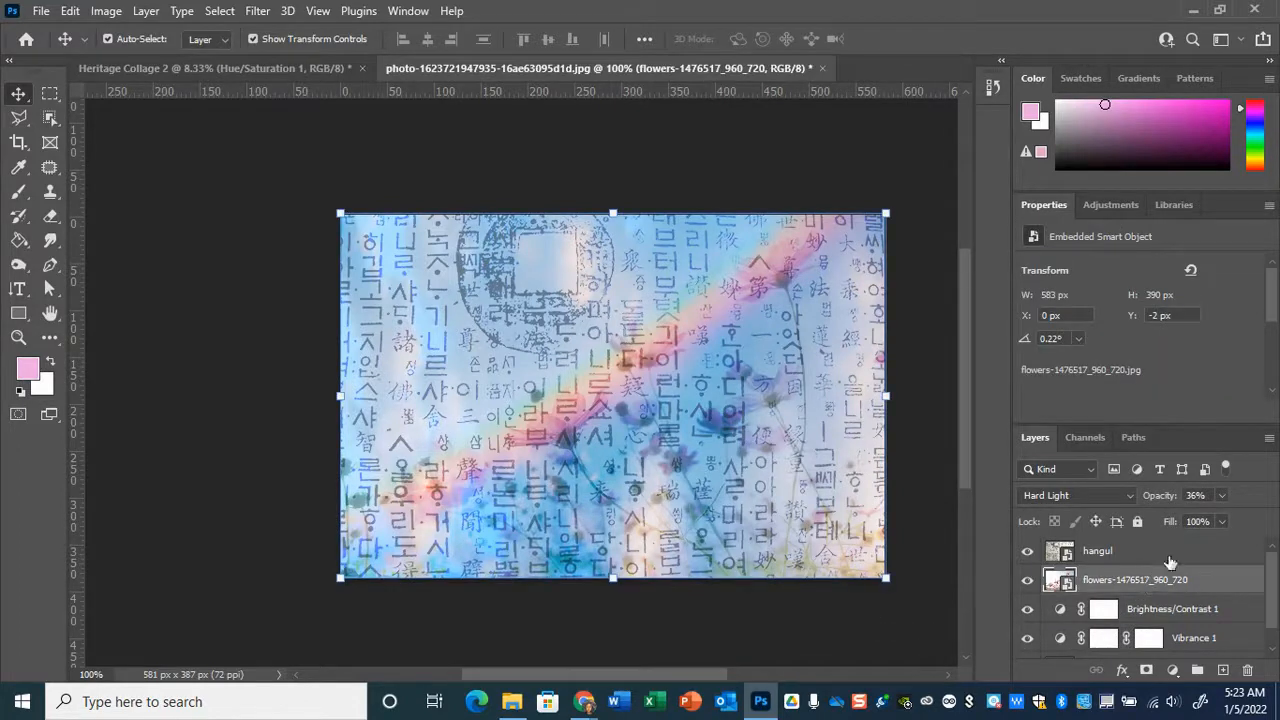
pyautogui.click(1221, 495)
pyautogui.moveTo(1212, 521)
pyautogui.mouseDown()
pyautogui.moveTo(1245, 521)
pyautogui.moveTo(1194, 520)
pyautogui.moveTo(1206, 519)
pyautogui.mouseUp()
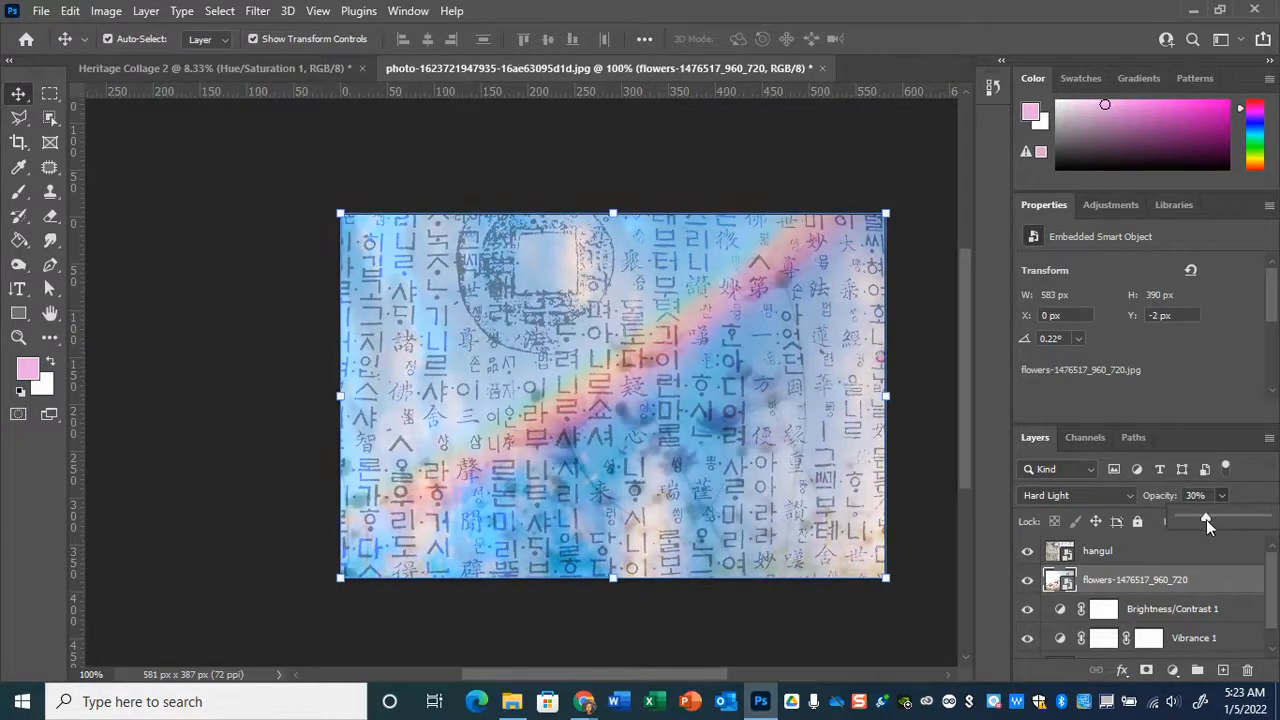
pyautogui.click(1125, 494)
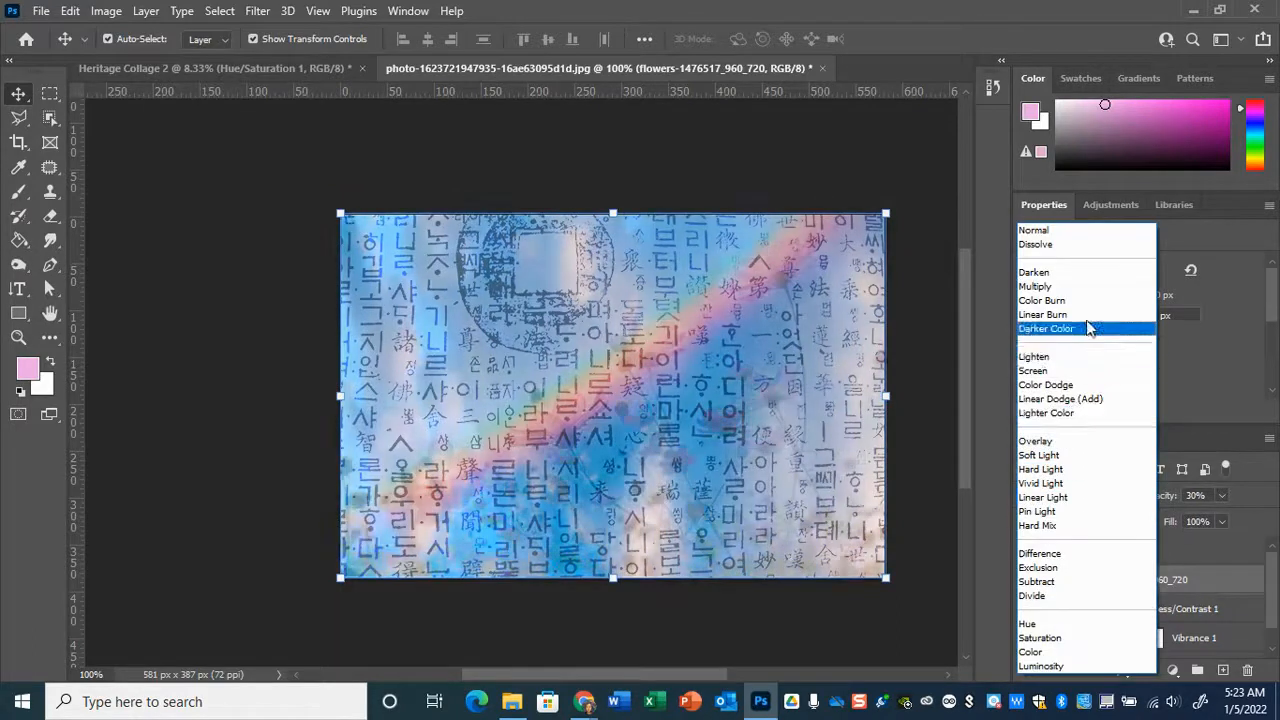